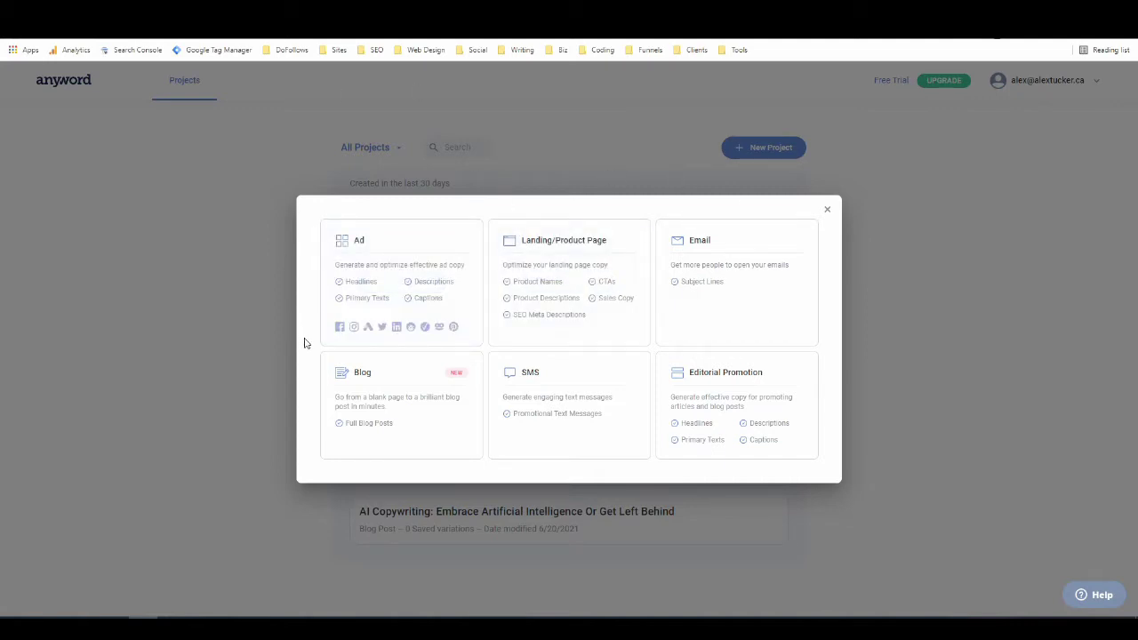
# Look over the project type cards in the new-project chooser to find Blog.
pyautogui.moveTo(535, 384)
pyautogui.moveTo(717, 361)
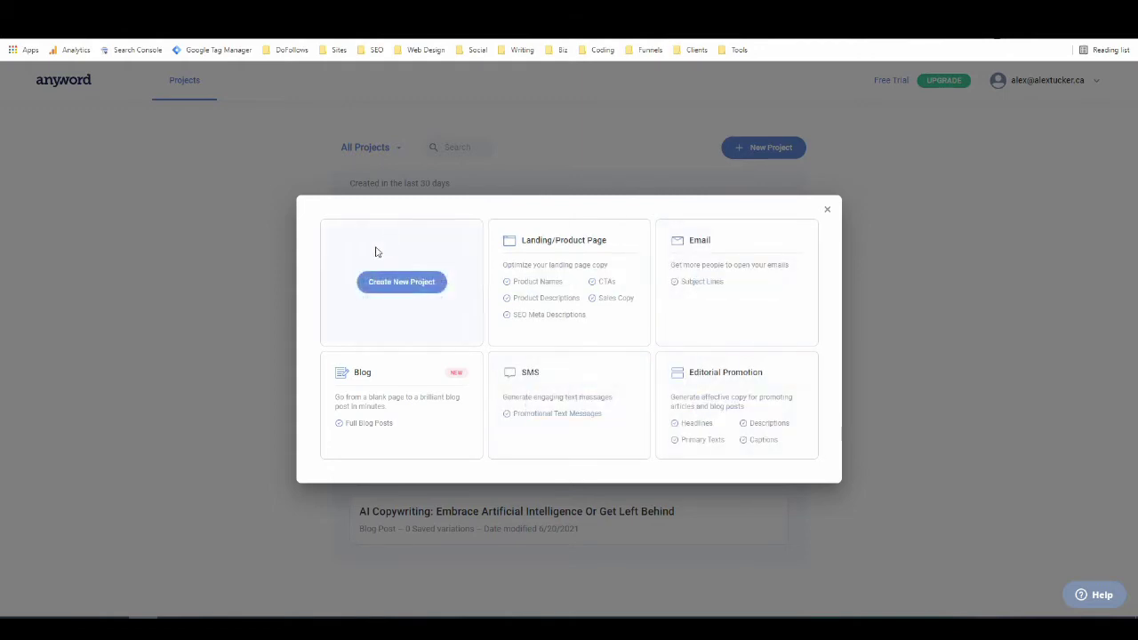
pyautogui.moveTo(376, 409)
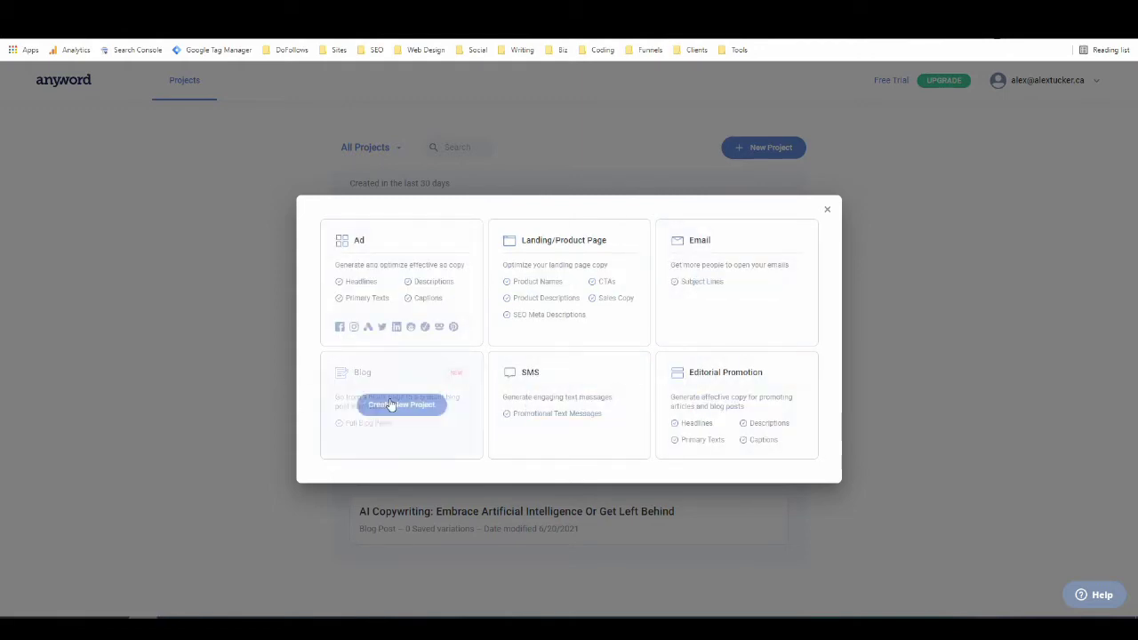
# Create a new Blog project to bring up the blog post setup form.
pyautogui.click(394, 407)
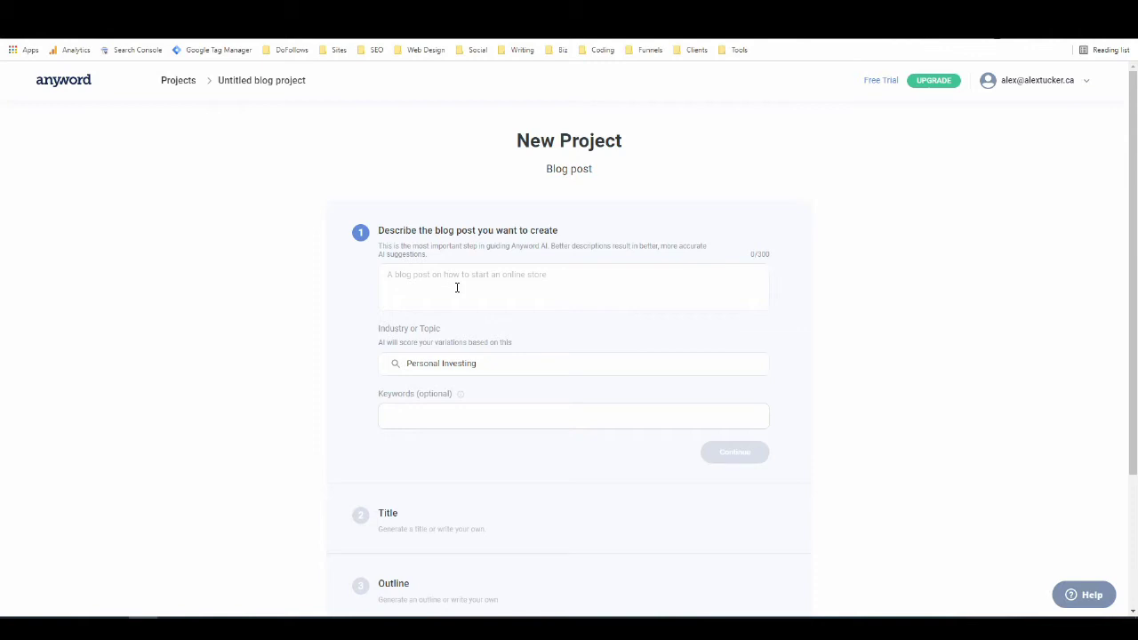
# Describe the post as a review of AI copywriting software Anyword, whose best feature is content scores.
pyautogui.click(450, 274)
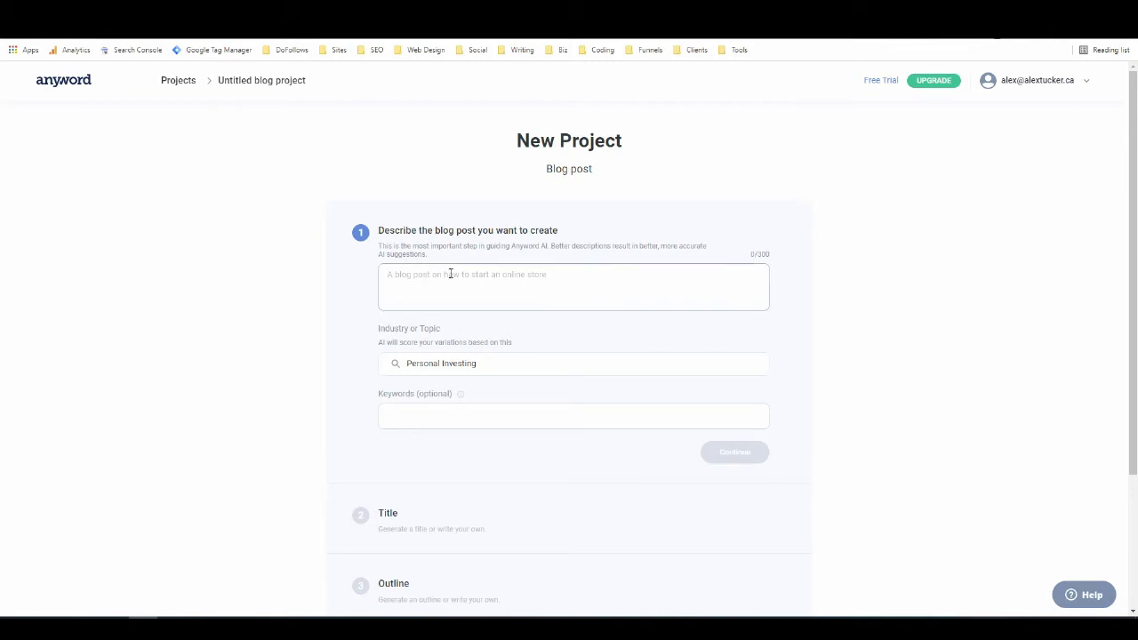
pyautogui.write('A blog post review a')
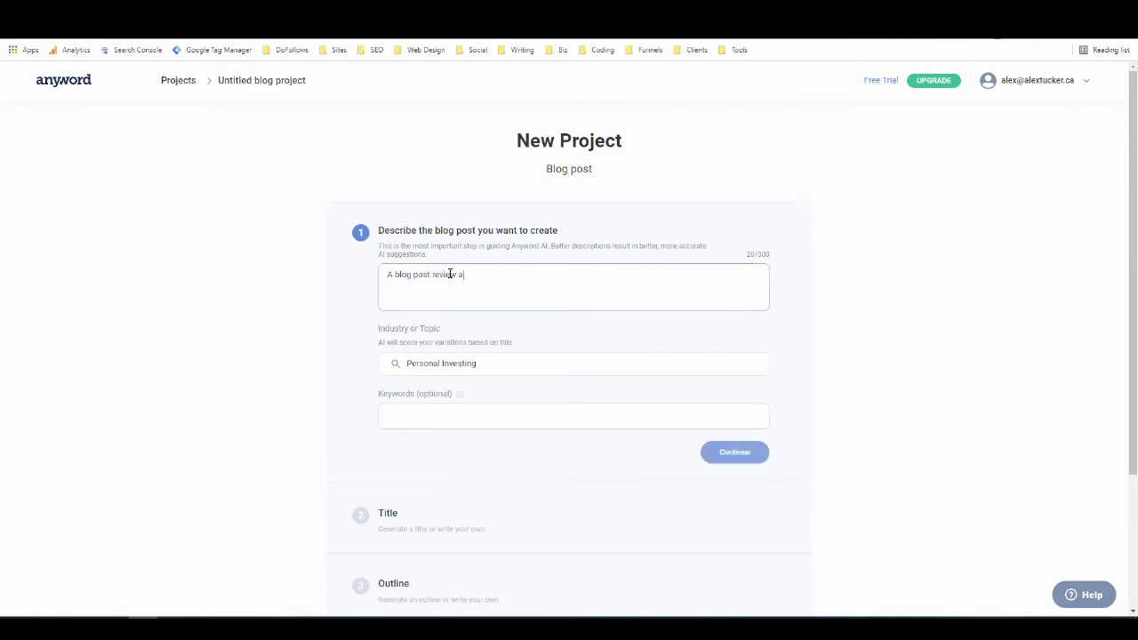
pyautogui.write('bout AI copywriti')
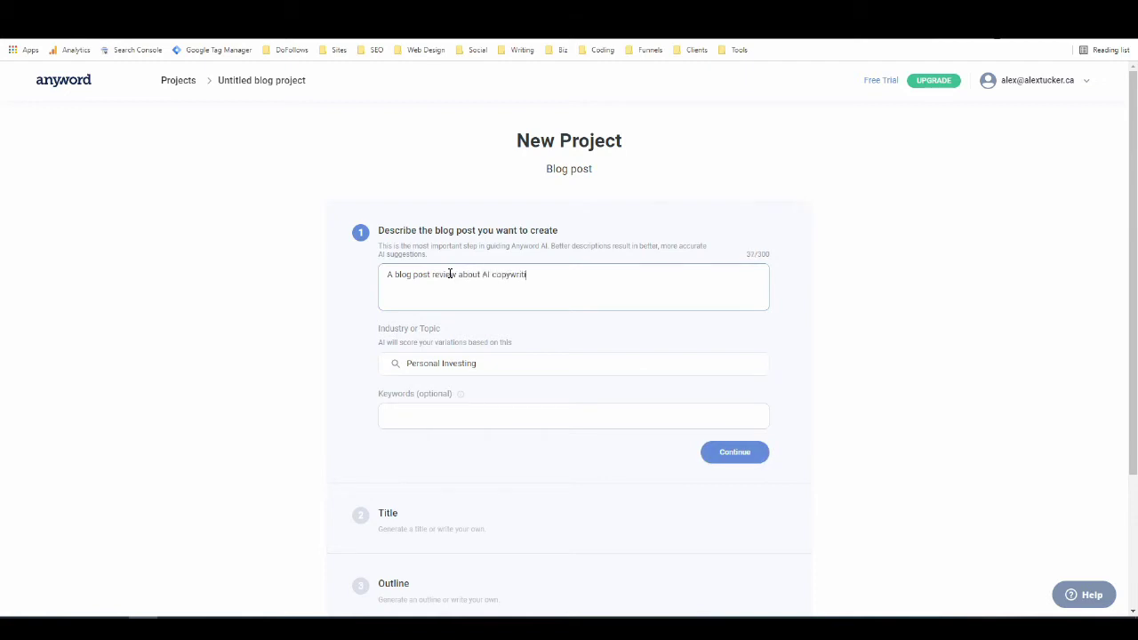
pyautogui.write('ng software Anyword. Anywor')
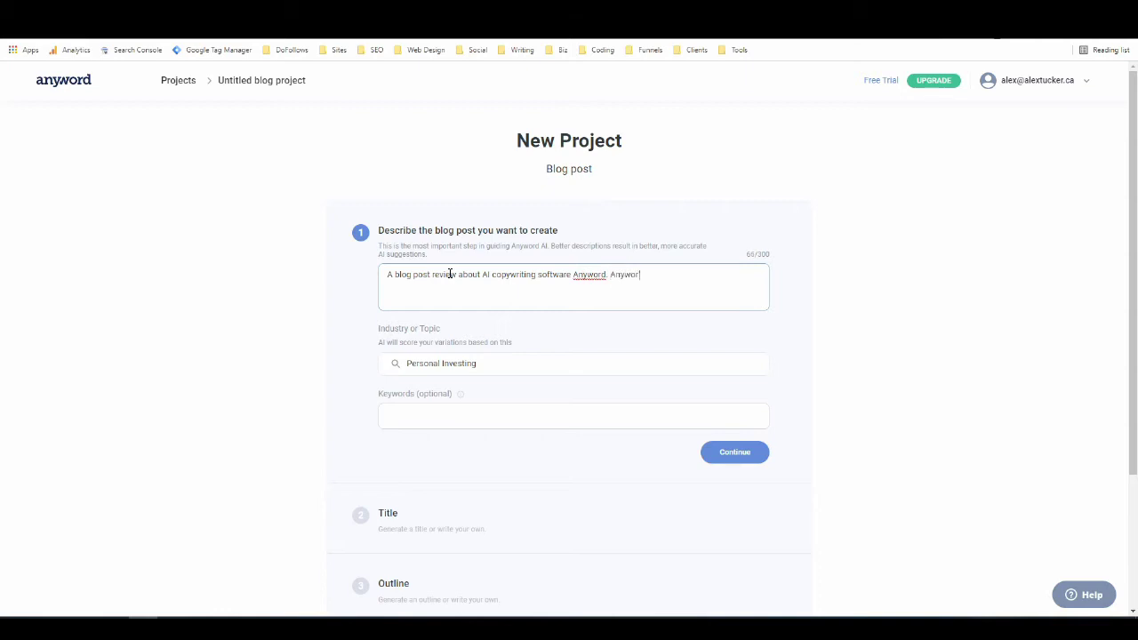
pyautogui.write("d's best feature is its headline")
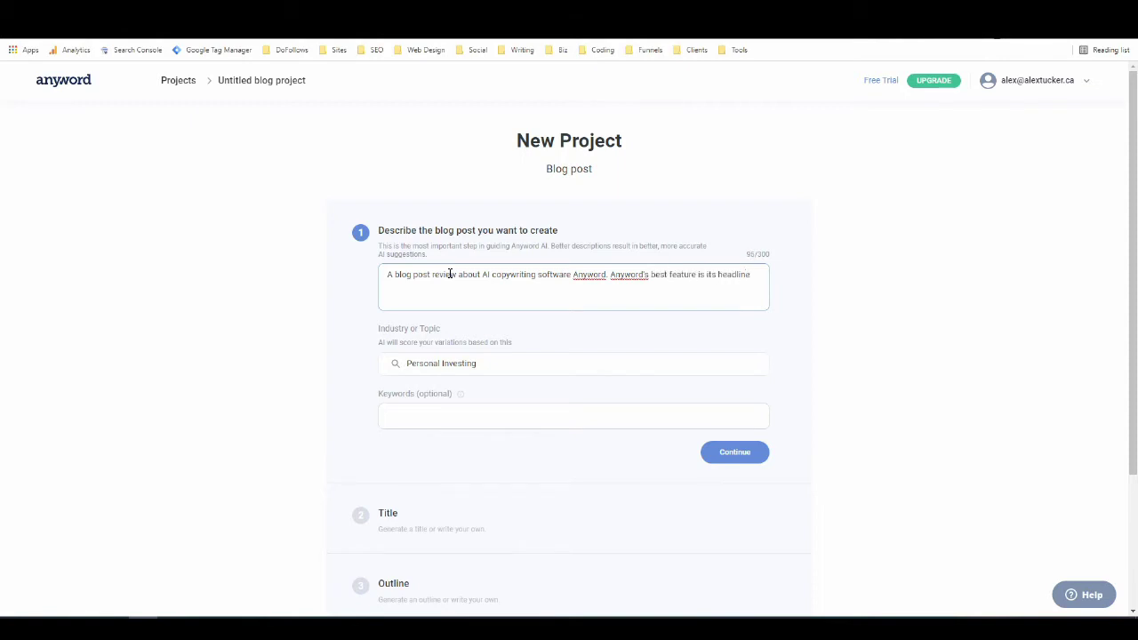
pyautogui.write(' generating and improving tools, whic')
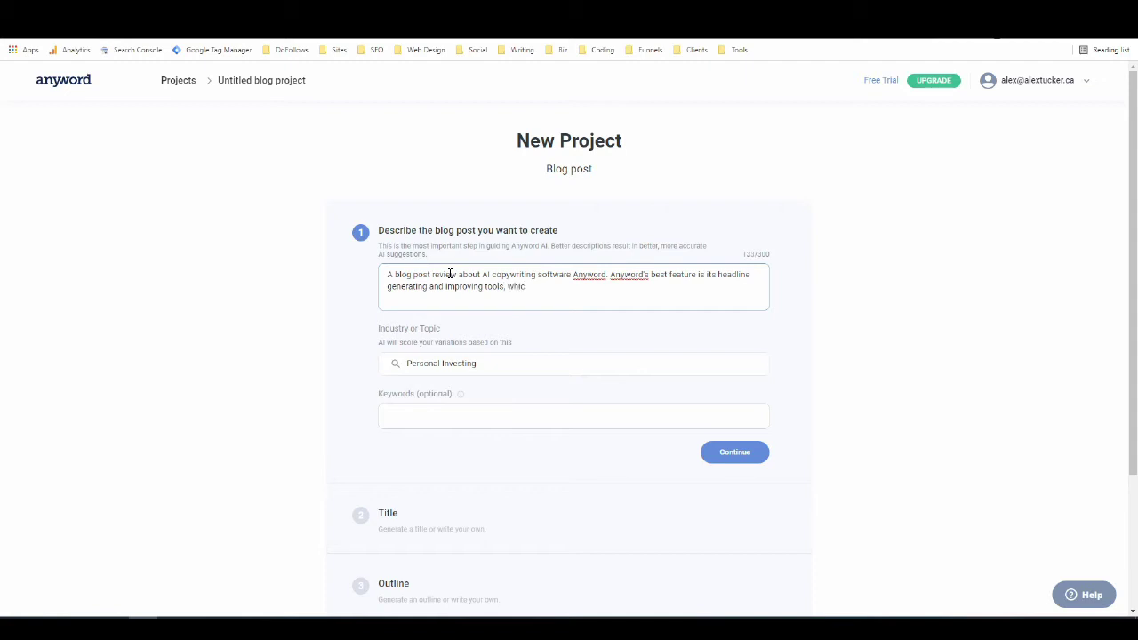
pyautogui.write('h include')
pyautogui.write(' giving each headline')
pyautogui.press('BackSpace')
pyautogui.press('BackSpace')
pyautogui.press('BackSpace')
pyautogui.press('BackSpace')
pyautogui.press('BackSpace')
pyautogui.press('BackSpace')
pyautogui.press('BackSpace')
pyautogui.press('BackSpace')
pyautogui.press('BackSpace')
pyautogui.press('BackSpace')
pyautogui.press('BackSpace')
pyautogui.press('BackSpace')
pyautogui.press('BackSpace')
pyautogui.press('BackSpace')
pyautogui.press('BackSpace')
pyautogui.press('BackSpace')
pyautogui.press('BackSpace')
pyautogui.press('BackSpace')
pyautogui.press('BackSpace')
pyautogui.write('providing content scores.')
# Change Industry or Topic from Personal Investing to Artificial Intelligence.
pyautogui.click(486, 368)
pyautogui.write('art')
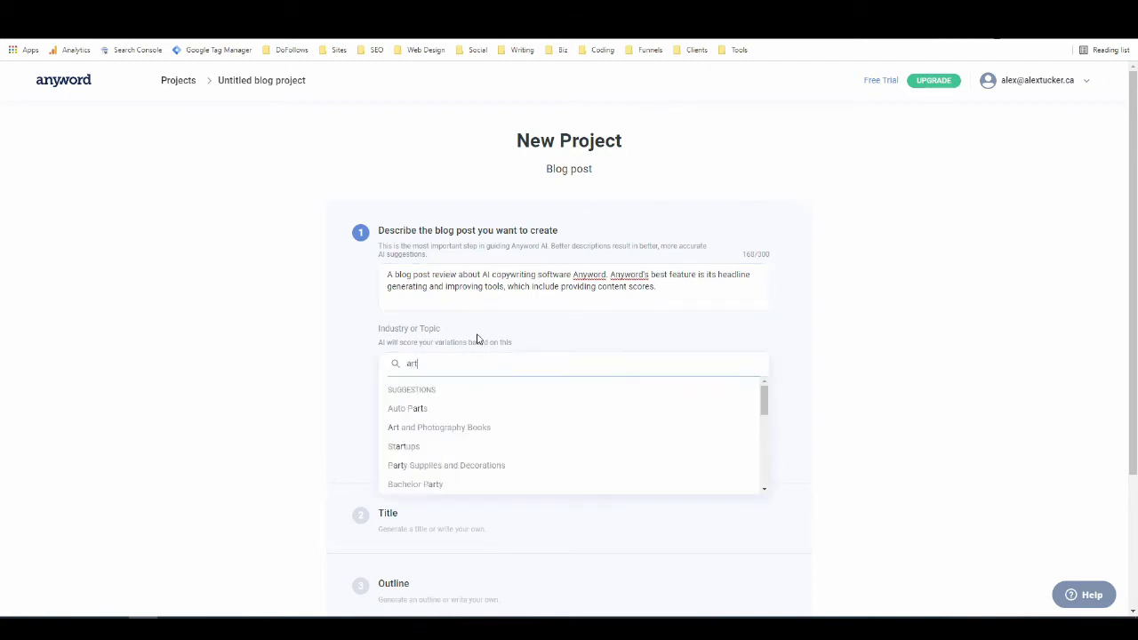
pyautogui.write('i')
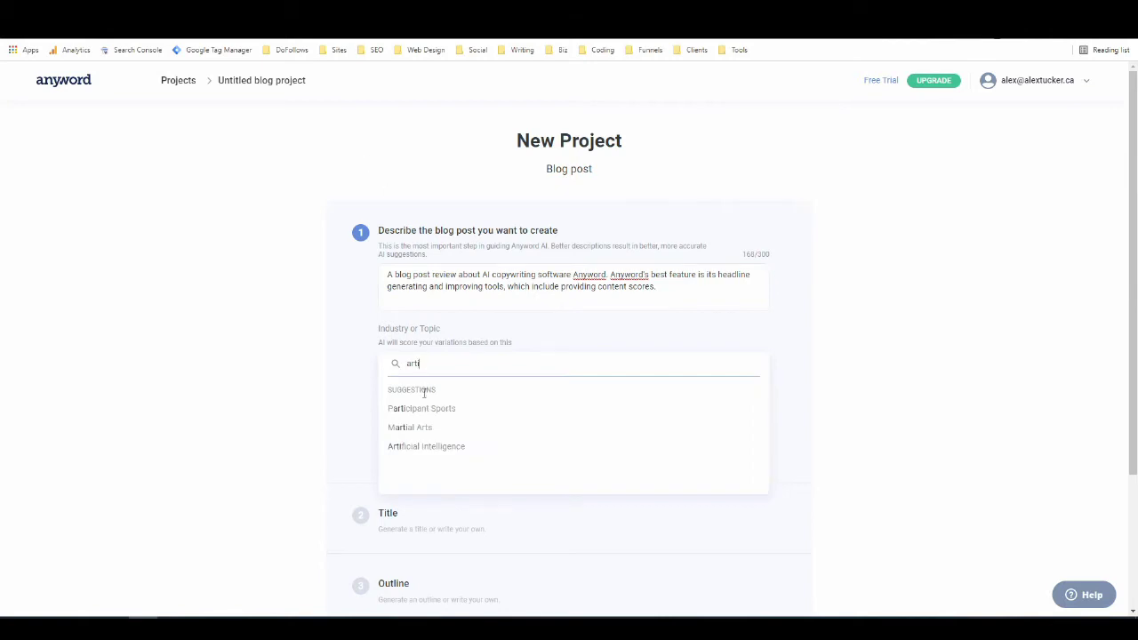
pyautogui.click(432, 447)
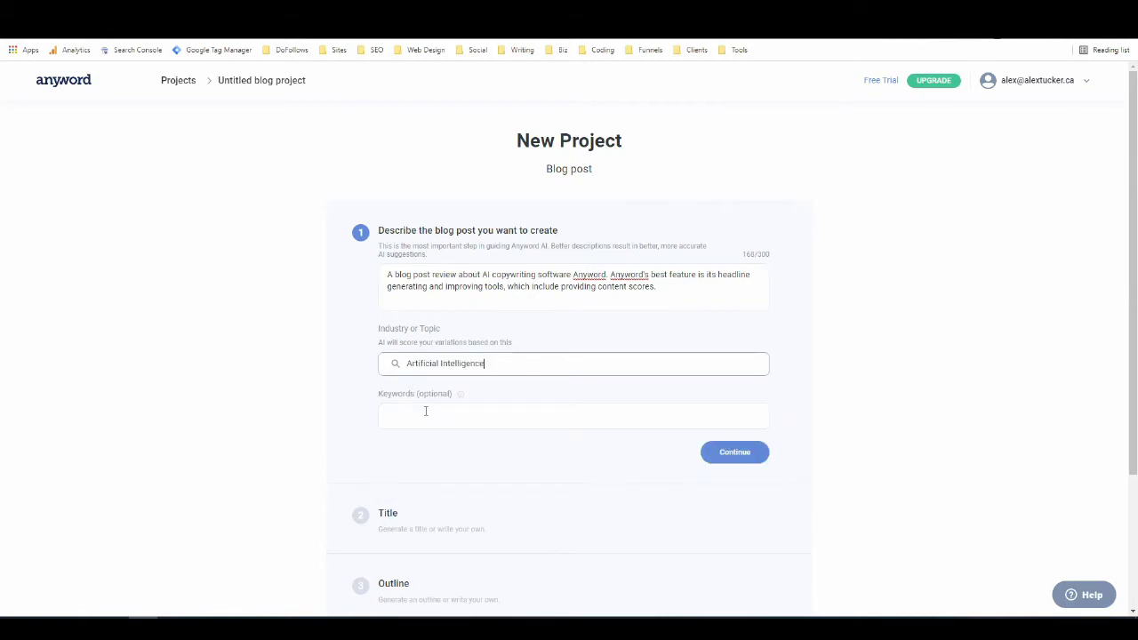
# Continue to the Title step and generate two batches of scored title suggestions.
pyautogui.click(734, 453)
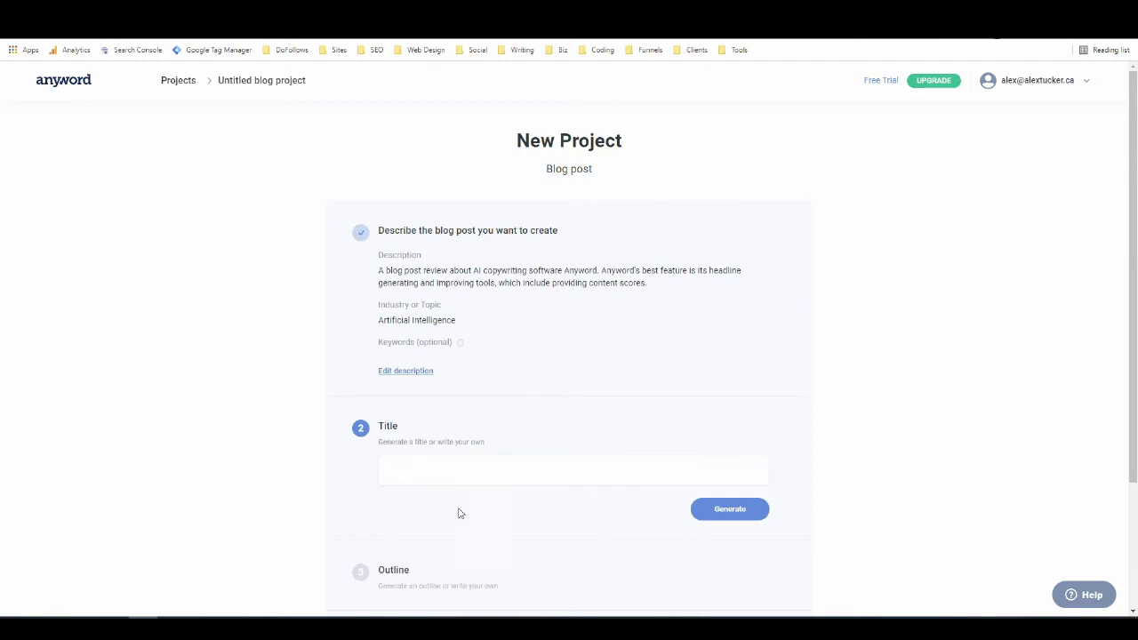
pyautogui.scroll(-2, 714, 511)
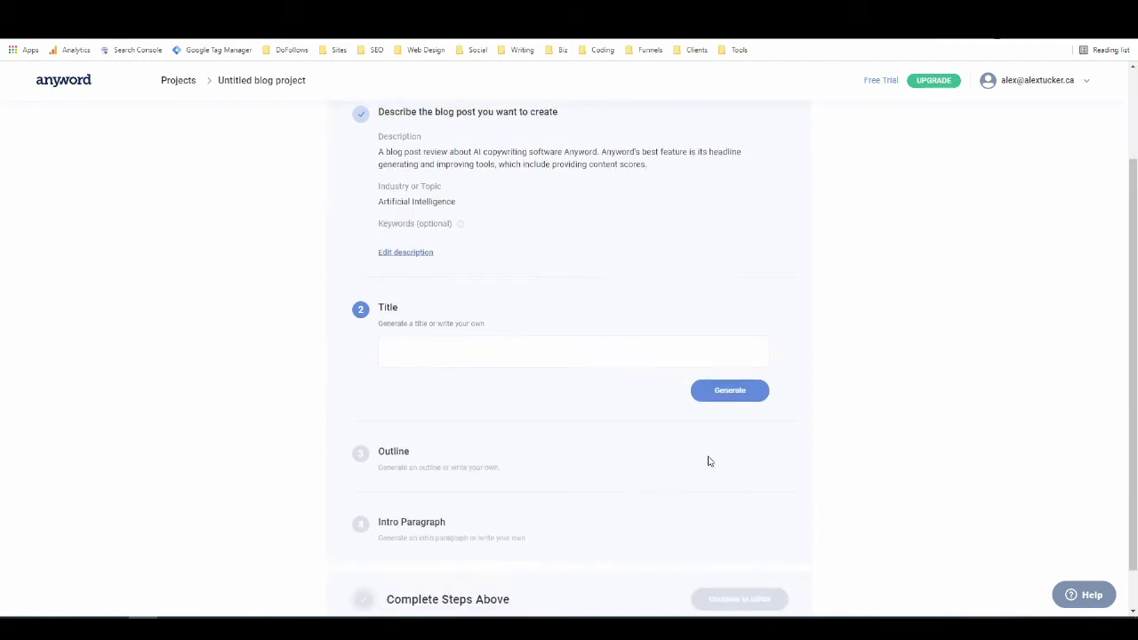
pyautogui.click(734, 393)
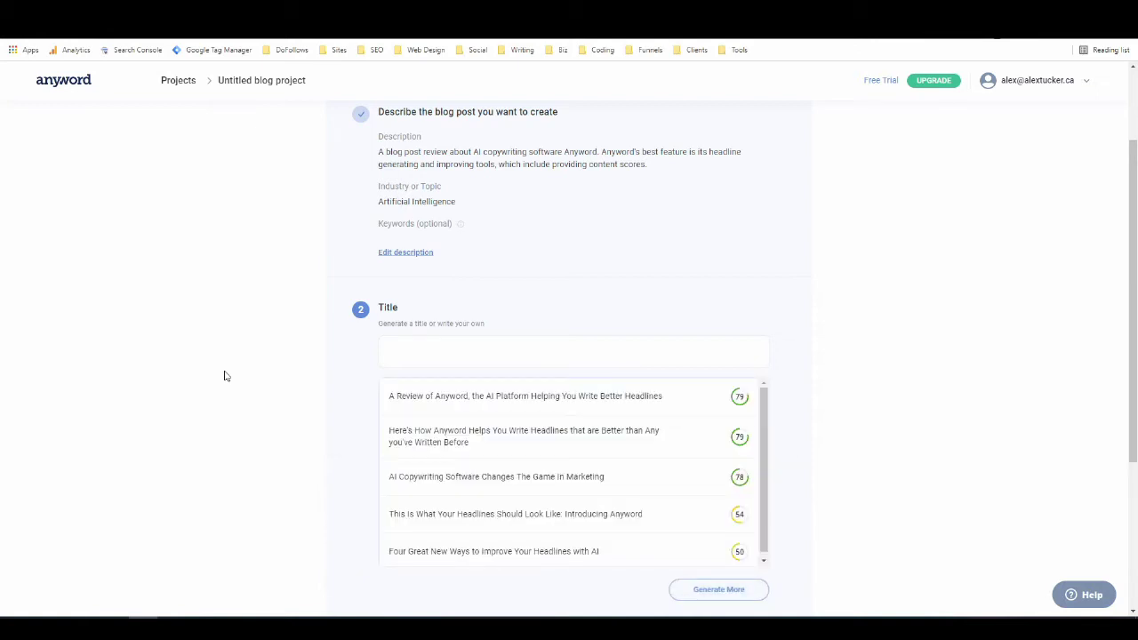
pyautogui.click(685, 589)
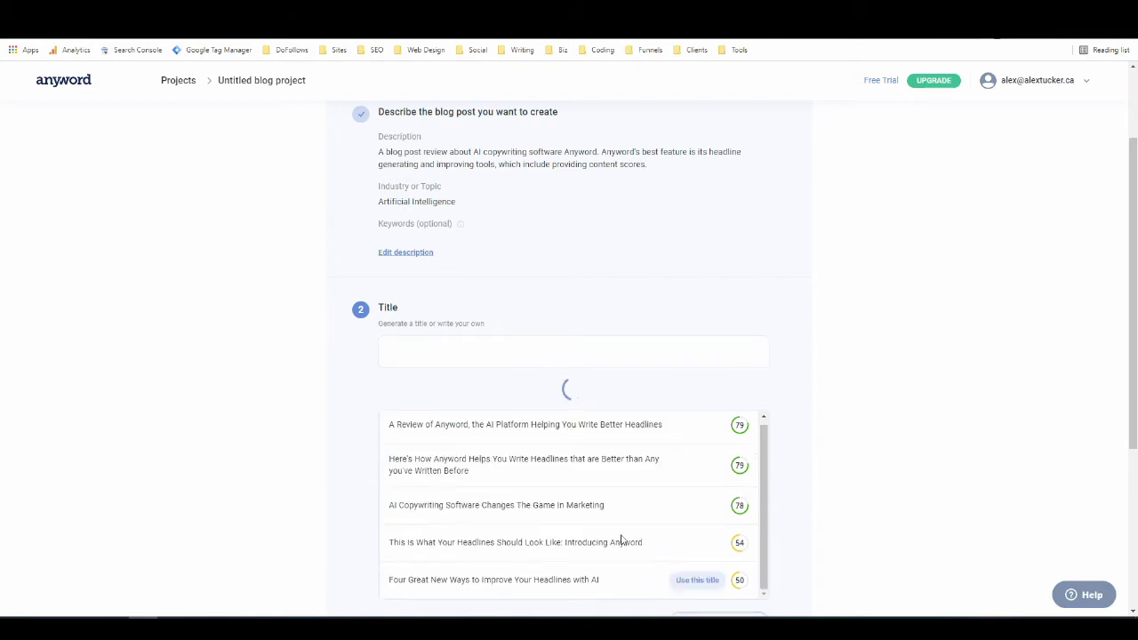
pyautogui.scroll(-1, 288, 329)
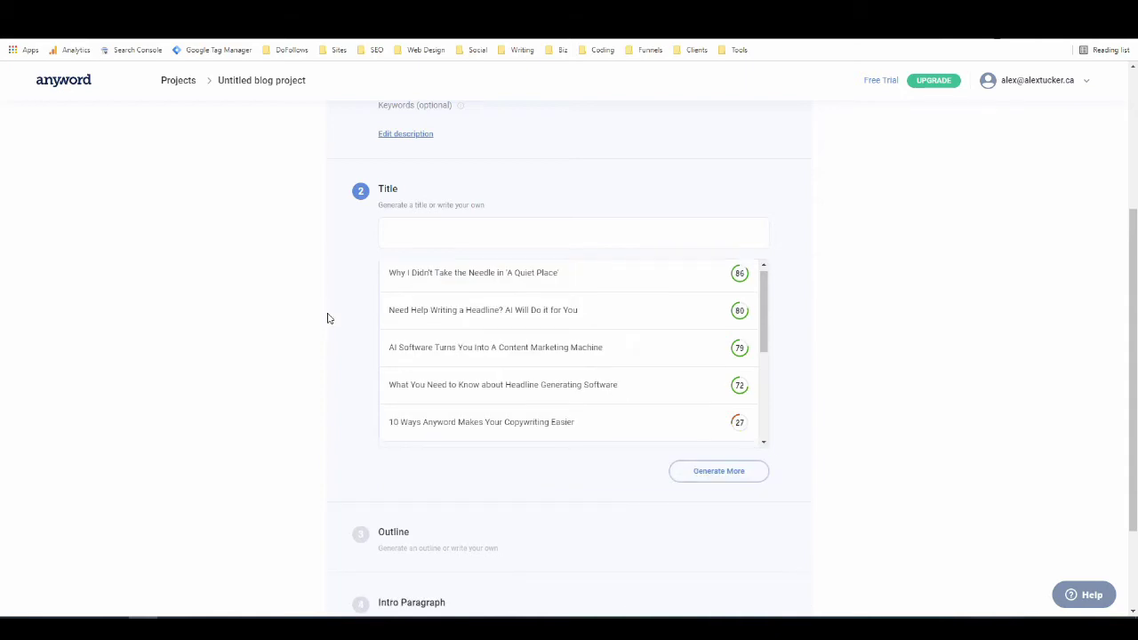
pyautogui.moveTo(444, 315)
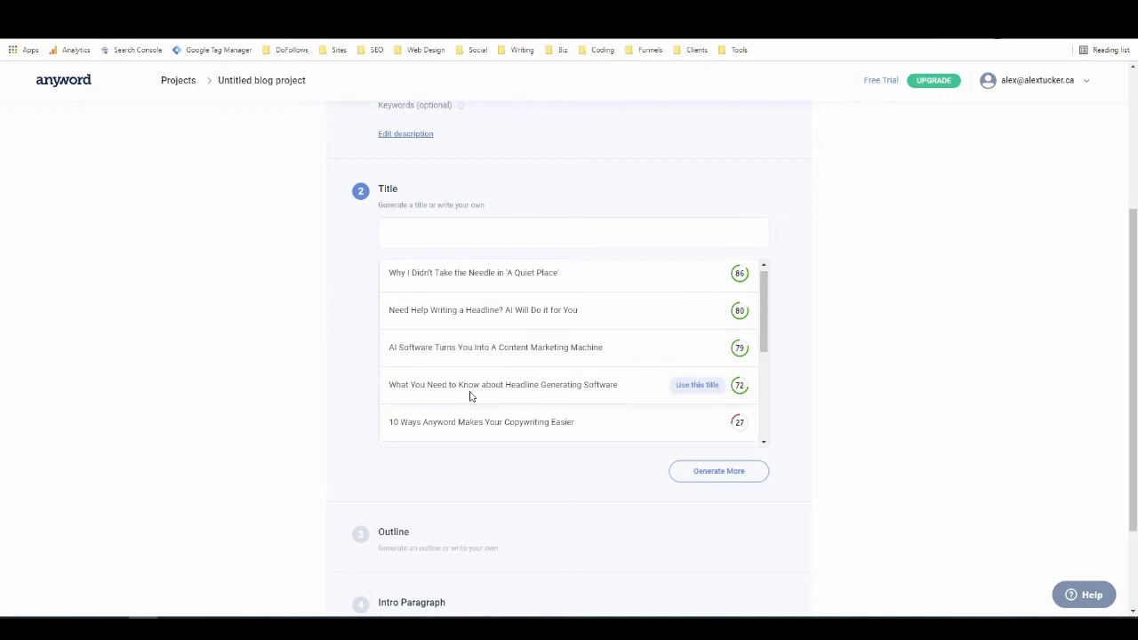
# Pick the 'What You Need to Know' headline, reword it to 'Anyword Review - …AI Copywriting Tools', and confirm.
pyautogui.click(702, 387)
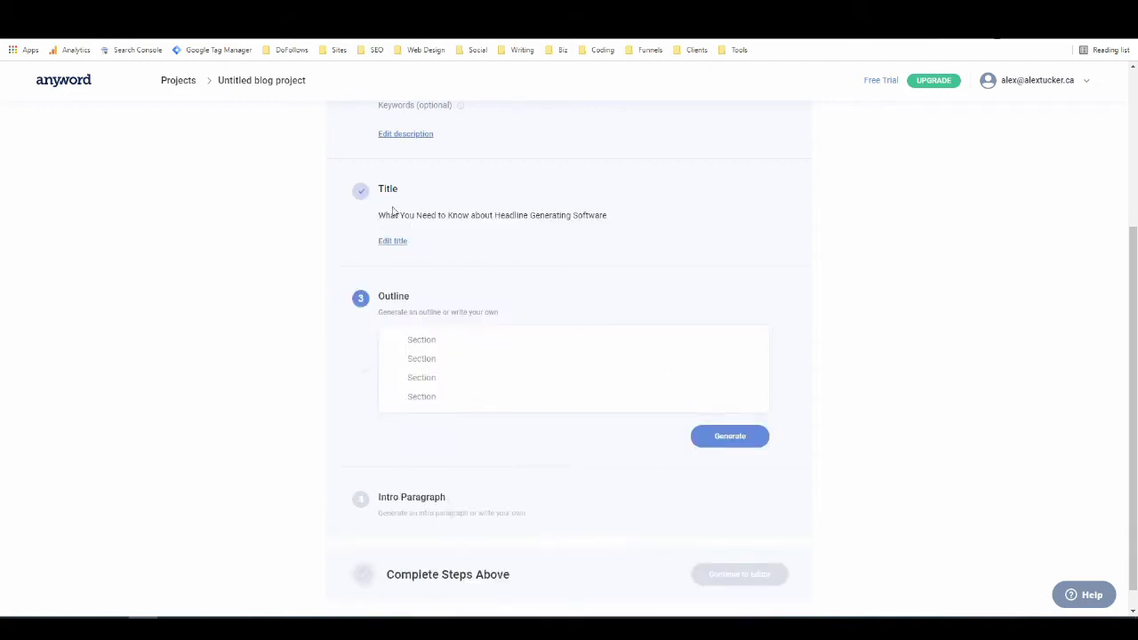
pyautogui.click(394, 241)
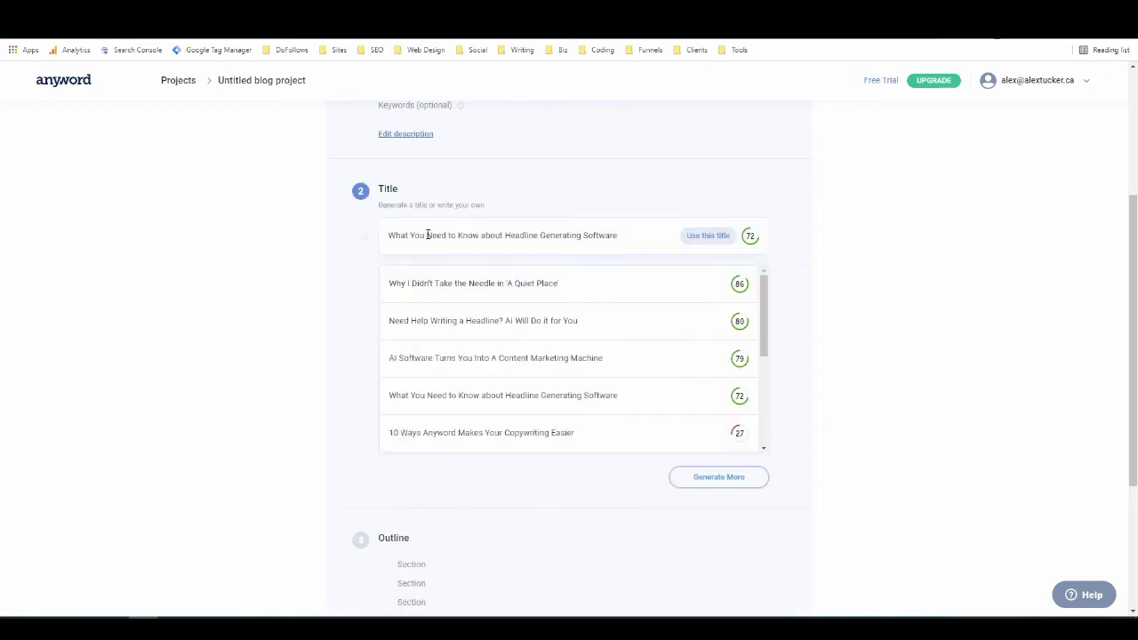
pyautogui.click(388, 235)
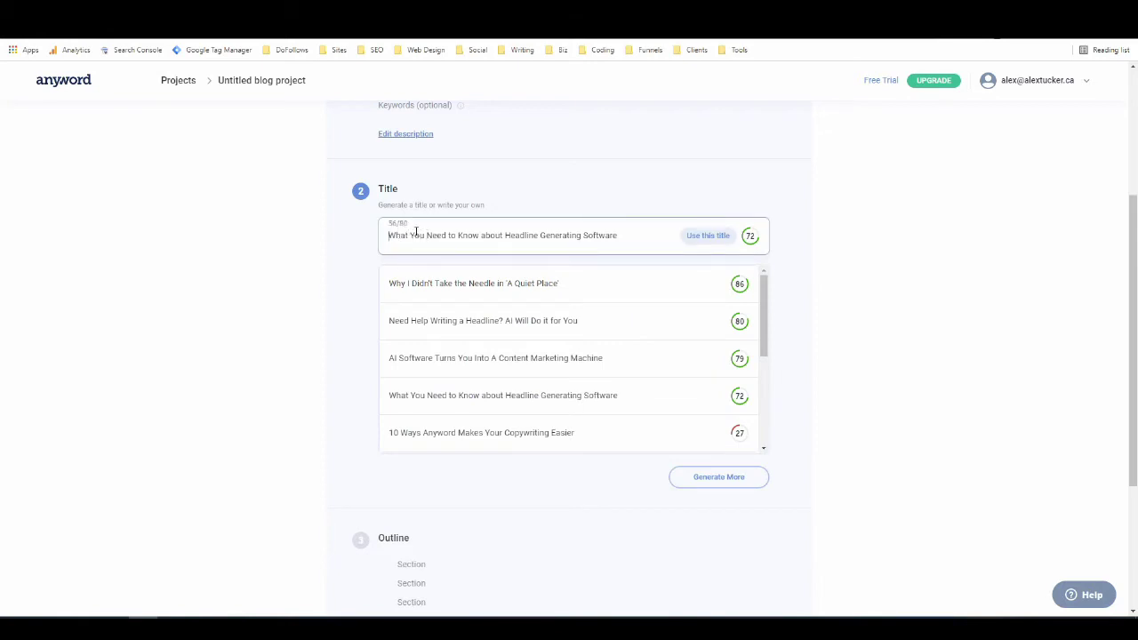
pyautogui.write('Anywor')
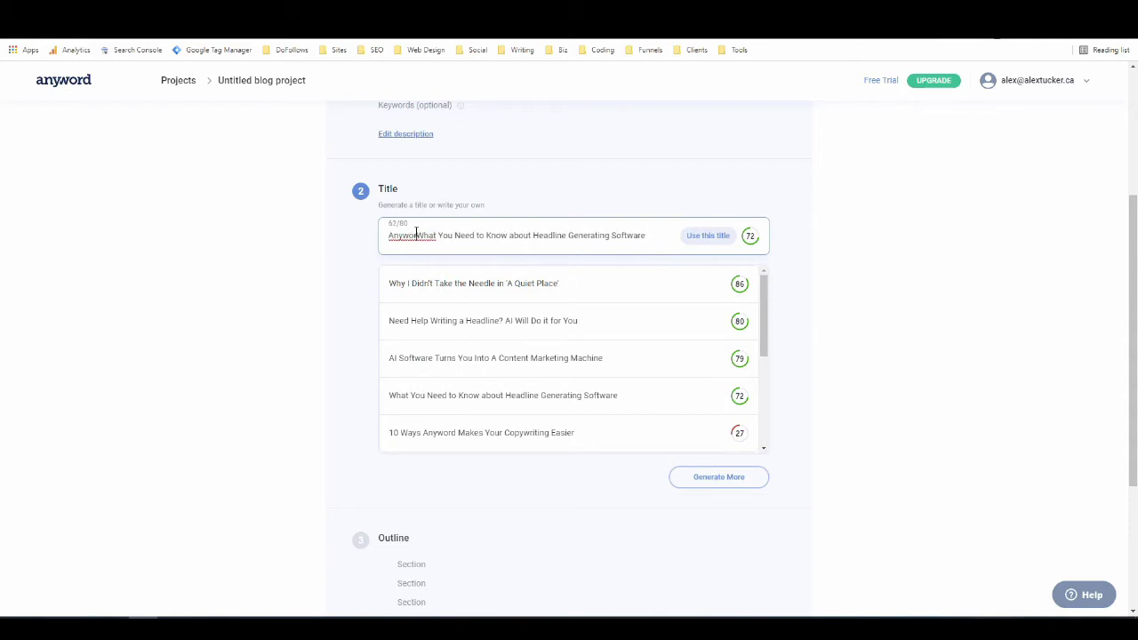
pyautogui.write('d Review -')
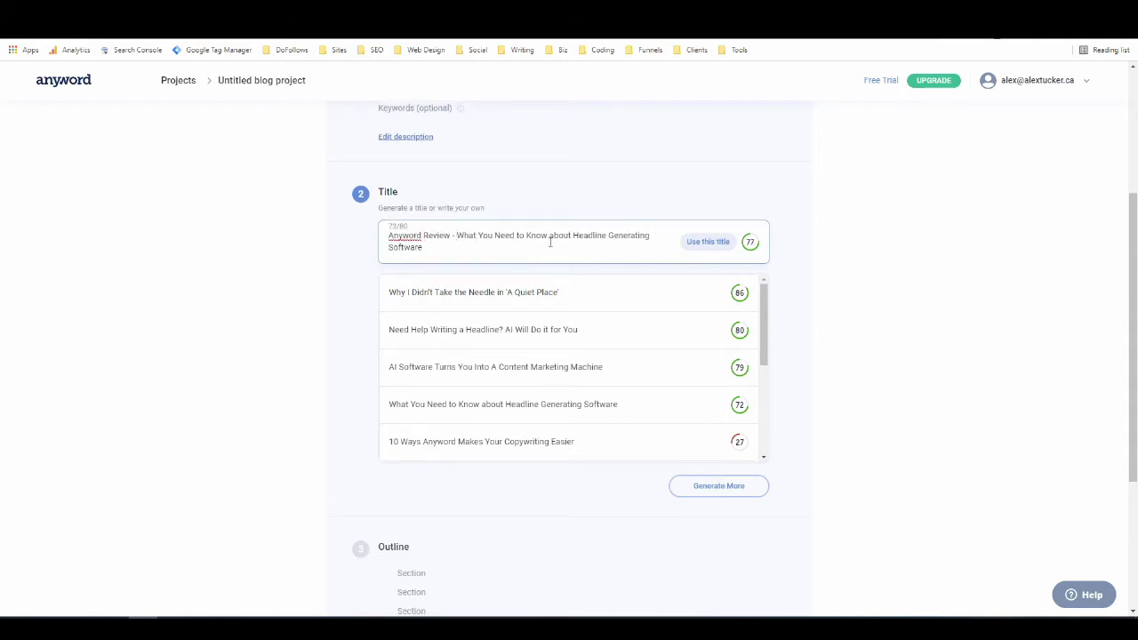
pyautogui.moveTo(574, 235); pyautogui.dragTo(587, 247)
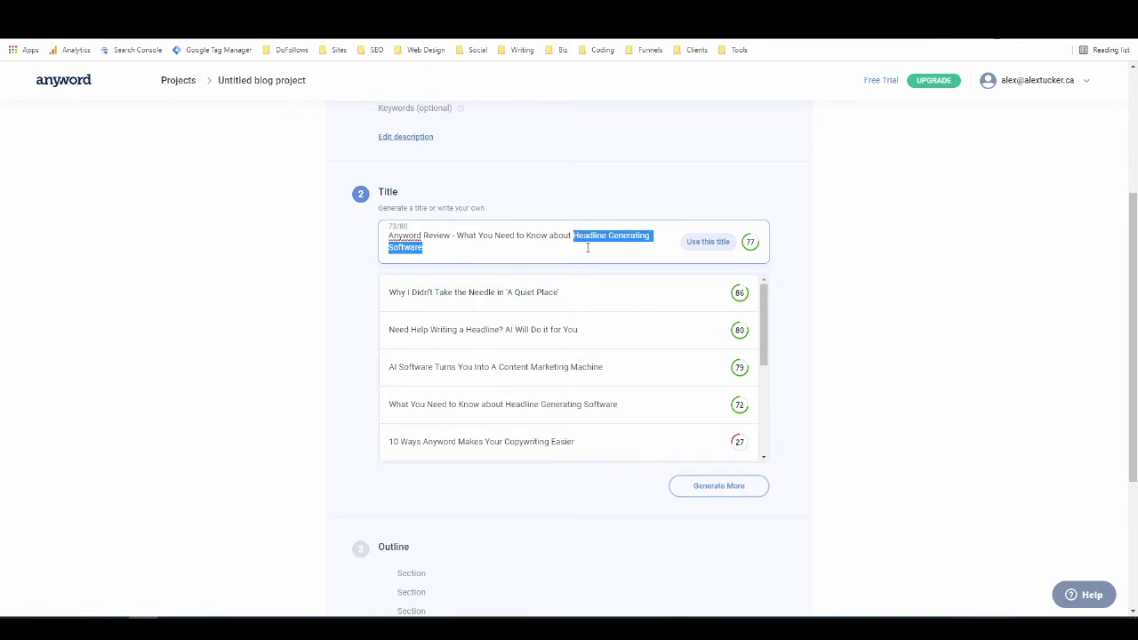
pyautogui.write('AI')
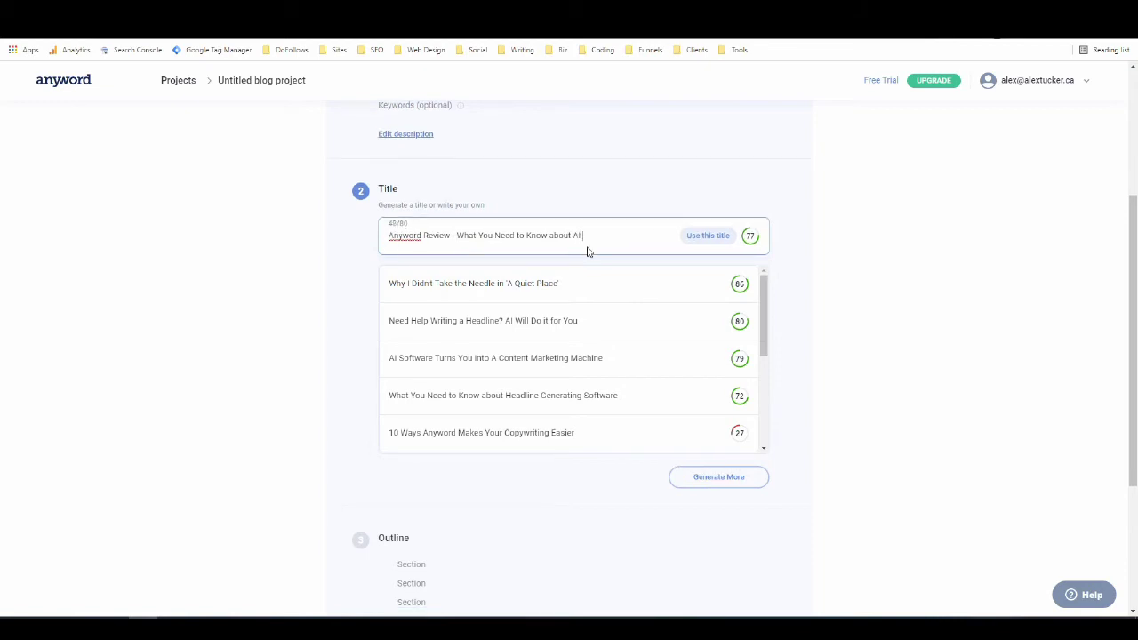
pyautogui.write(' Copywriting Tools')
pyautogui.click(712, 237)
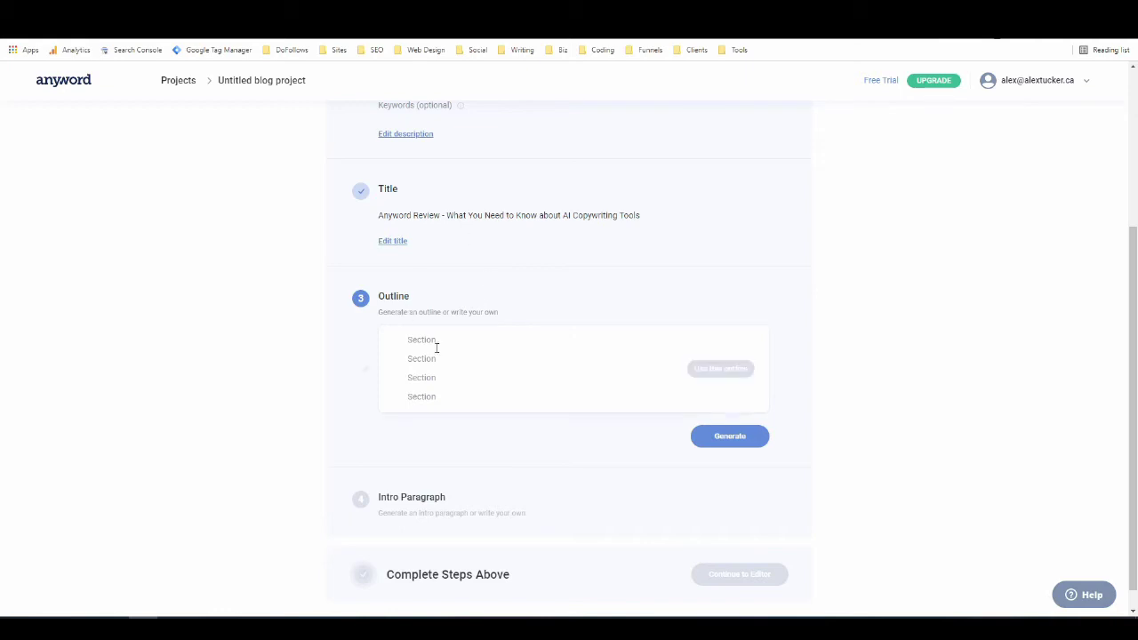
# Generate outline ideas and use the six-section set from 'What is Anyword?' to 'Final thoughts about Anyword'.
pyautogui.click(725, 438)
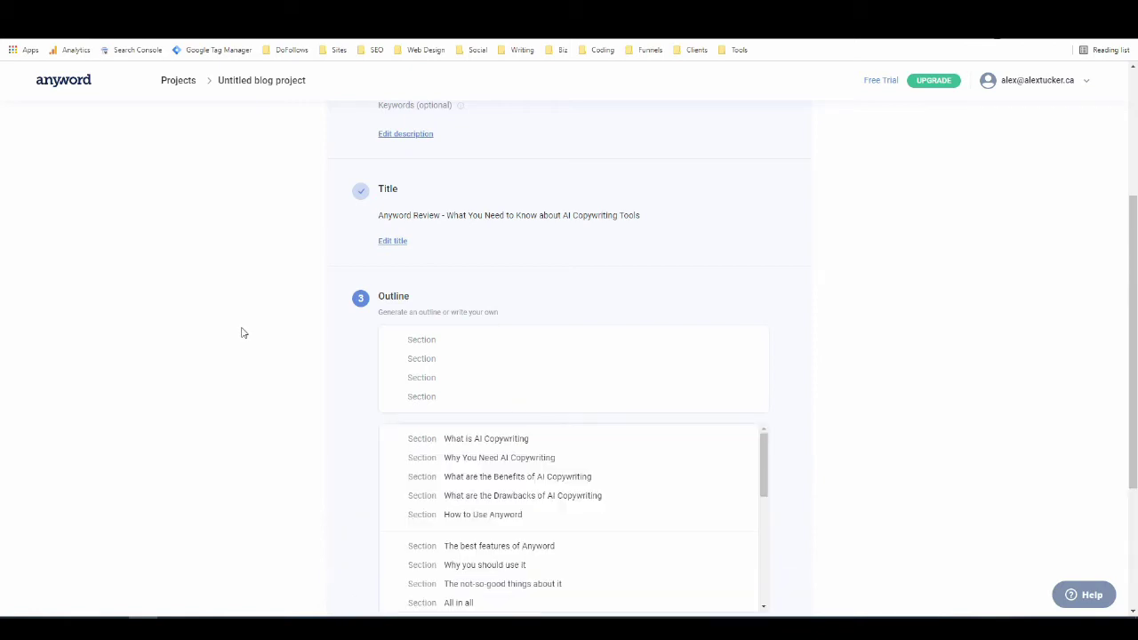
pyautogui.scroll(-2, 337, 353)
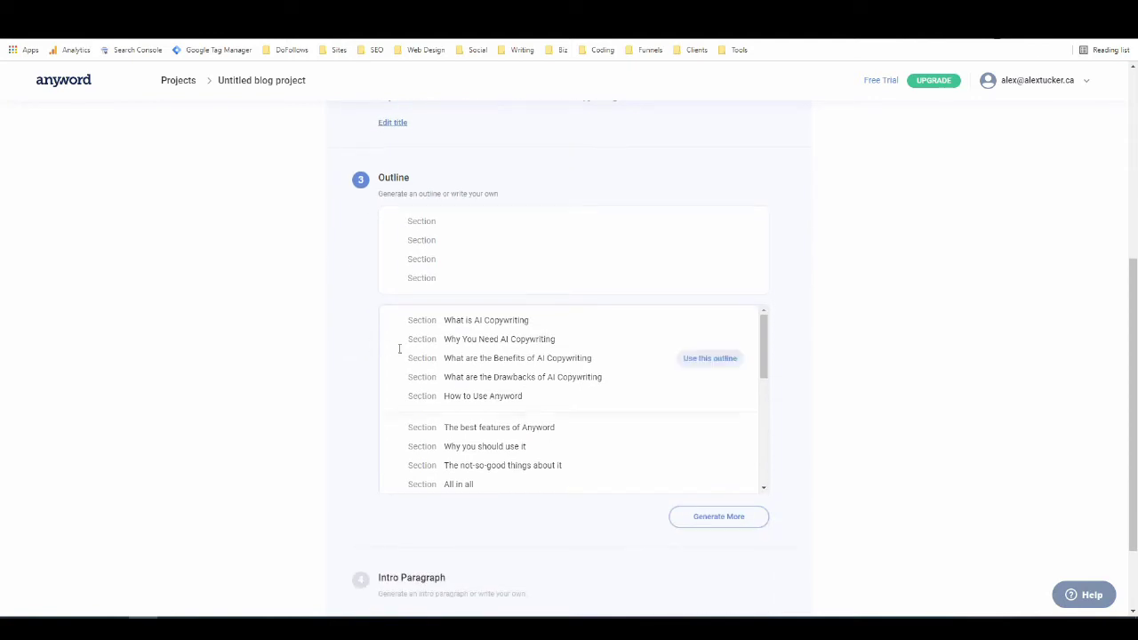
pyautogui.scroll(-5, 592, 383)
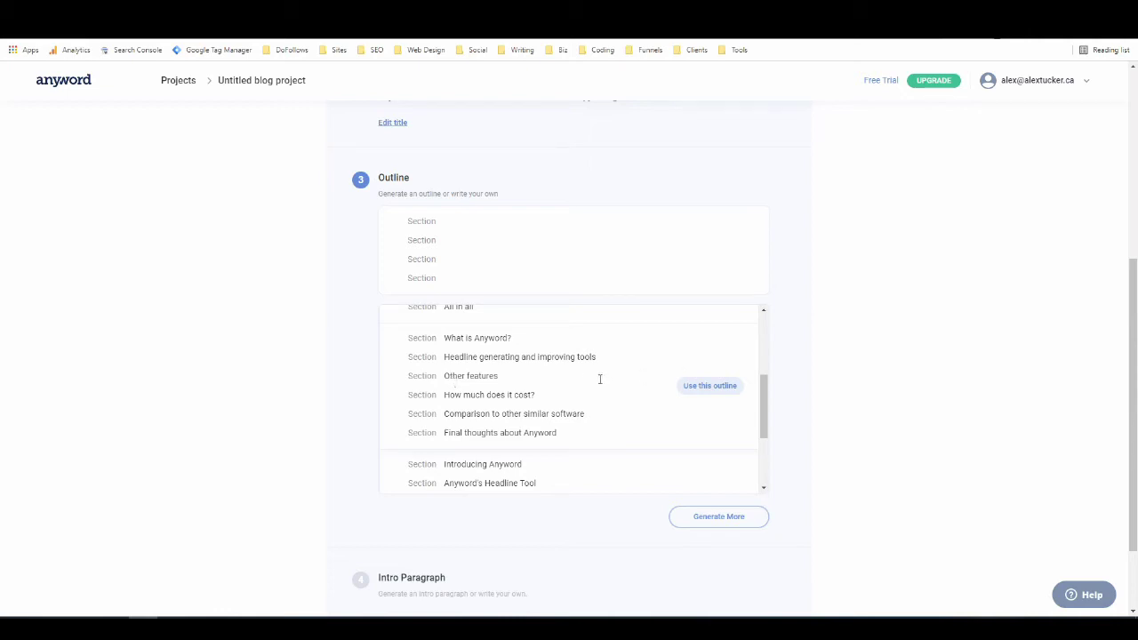
pyautogui.click(705, 385)
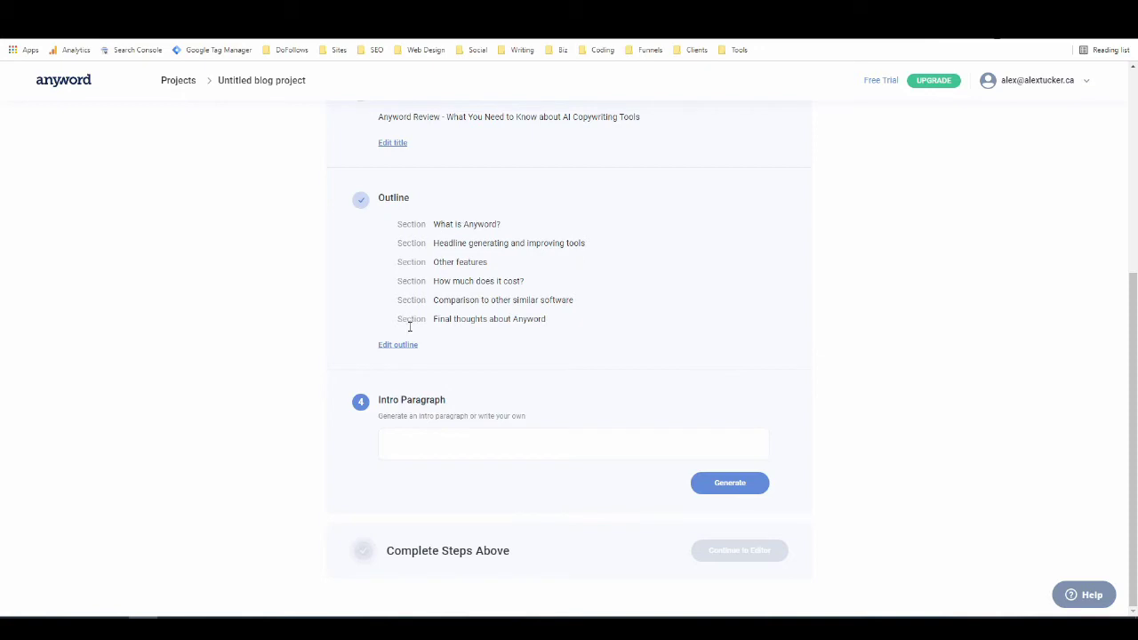
# Generate intro paragraph suggestions, then a second batch led by one scoring 67.
pyautogui.click(518, 443)
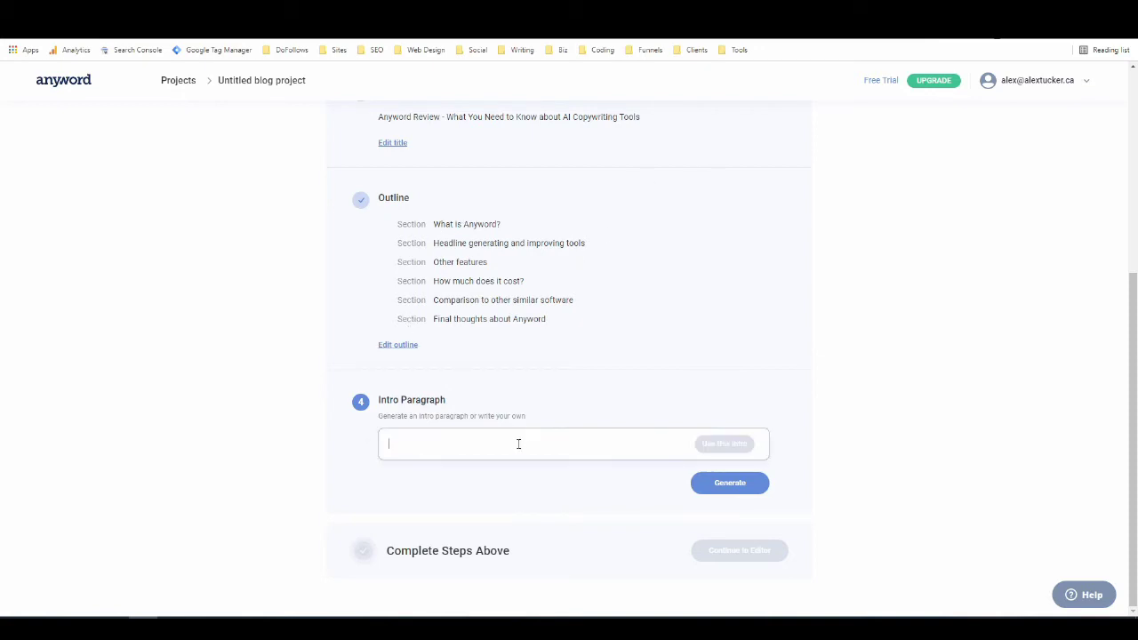
pyautogui.click(728, 485)
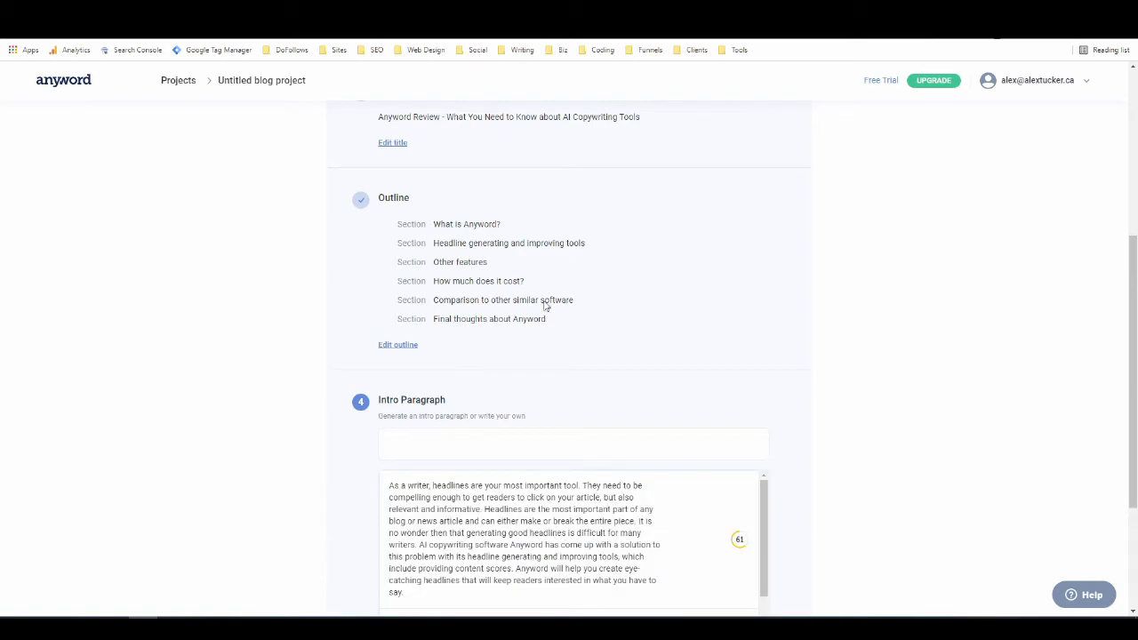
pyautogui.scroll(-4, 546, 323)
pyautogui.scroll(1, 586, 336)
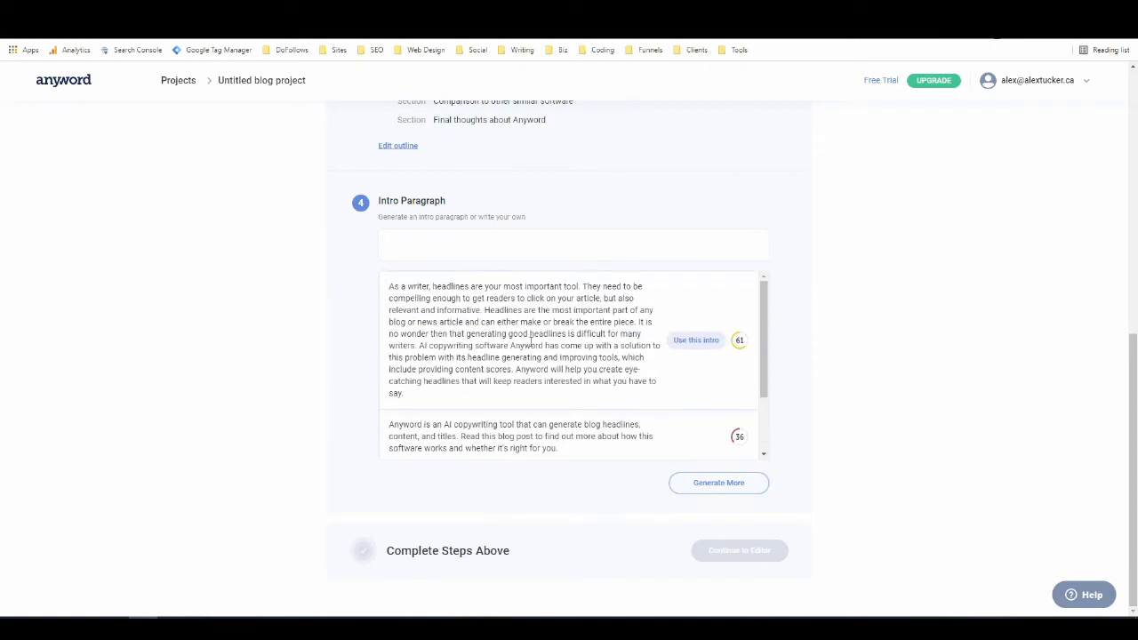
pyautogui.click(718, 483)
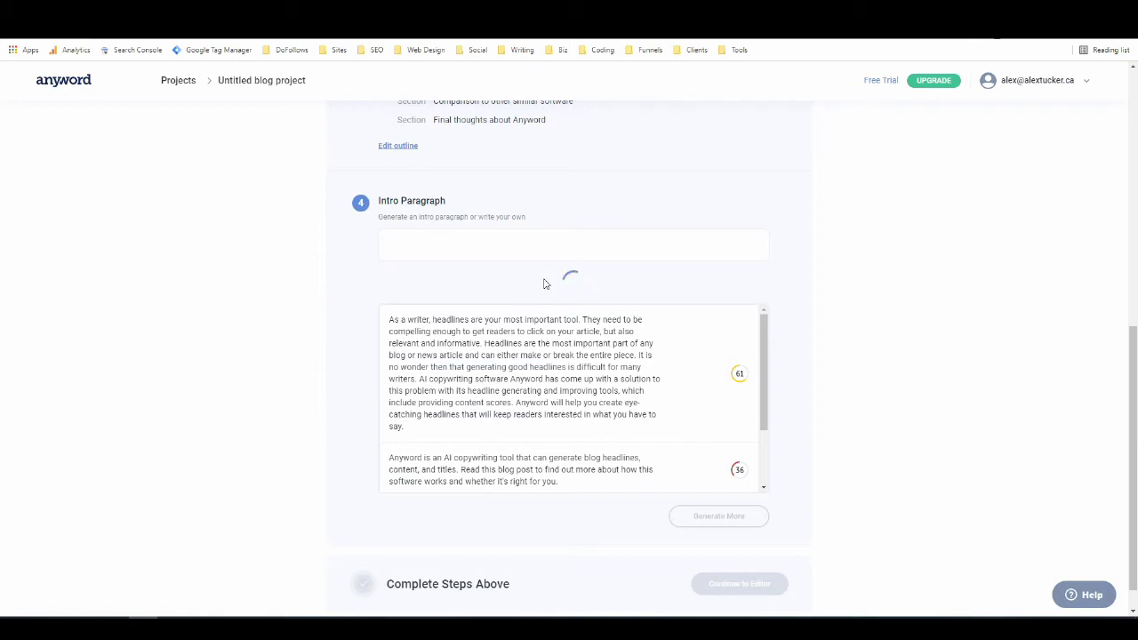
pyautogui.moveTo(619, 353)
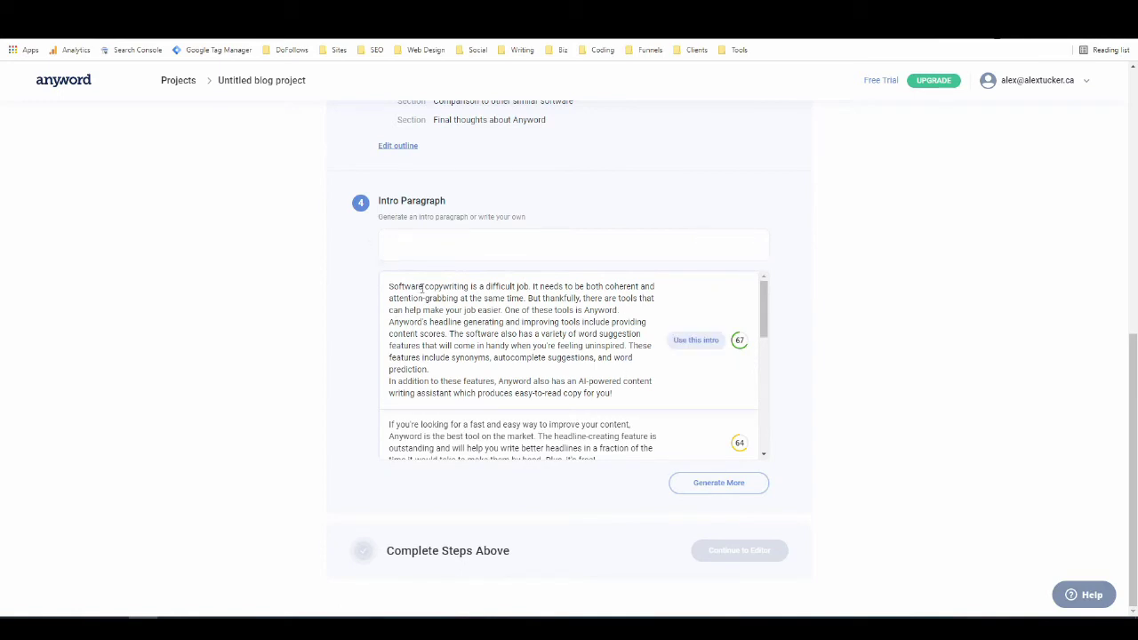
# In the top intro, drop 'Software', capitalise 'Copywriting', and cut the phrase 'at the same time'.
pyautogui.click(421, 286)
pyautogui.moveTo(423, 286); pyautogui.dragTo(377, 291)
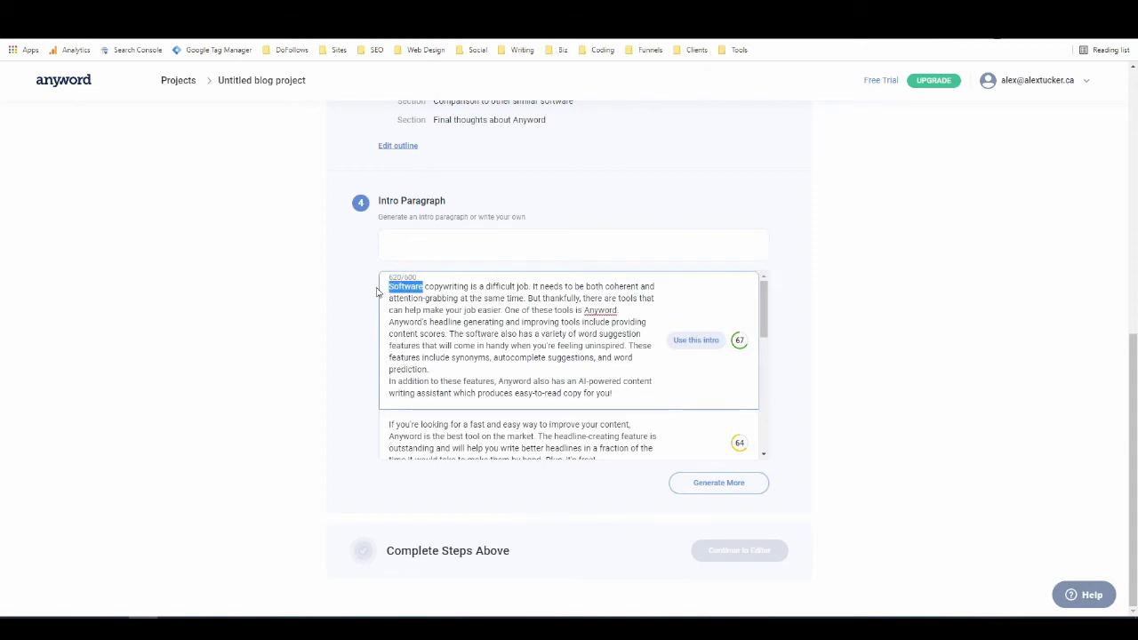
pyautogui.press('BackSpace')
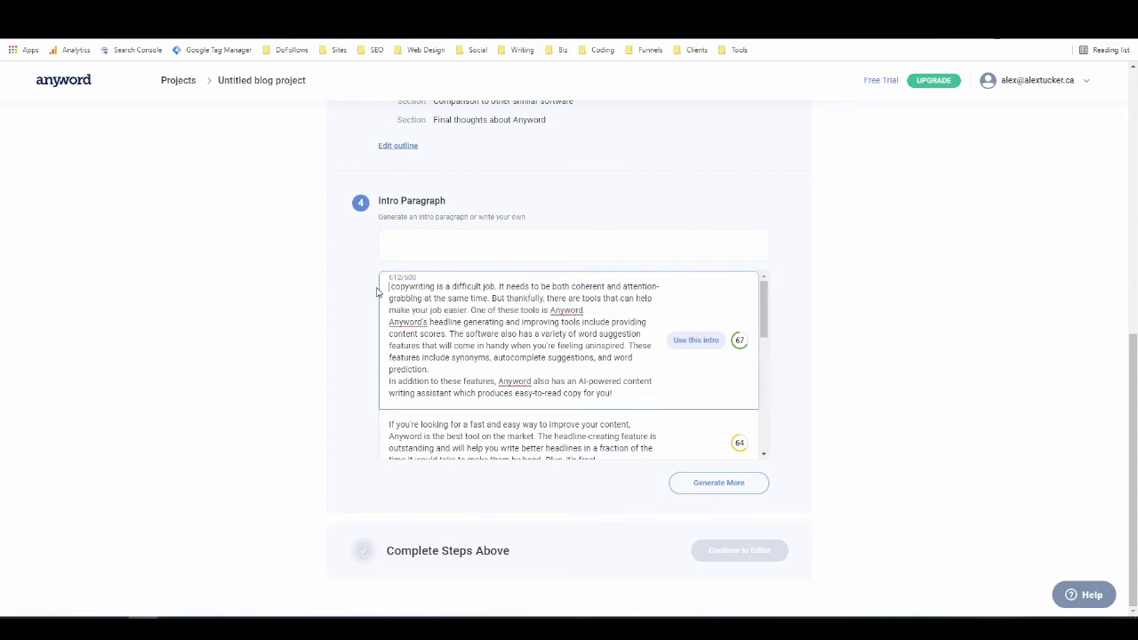
pyautogui.press('Delete')
pyautogui.press('Delete')
pyautogui.write('C')
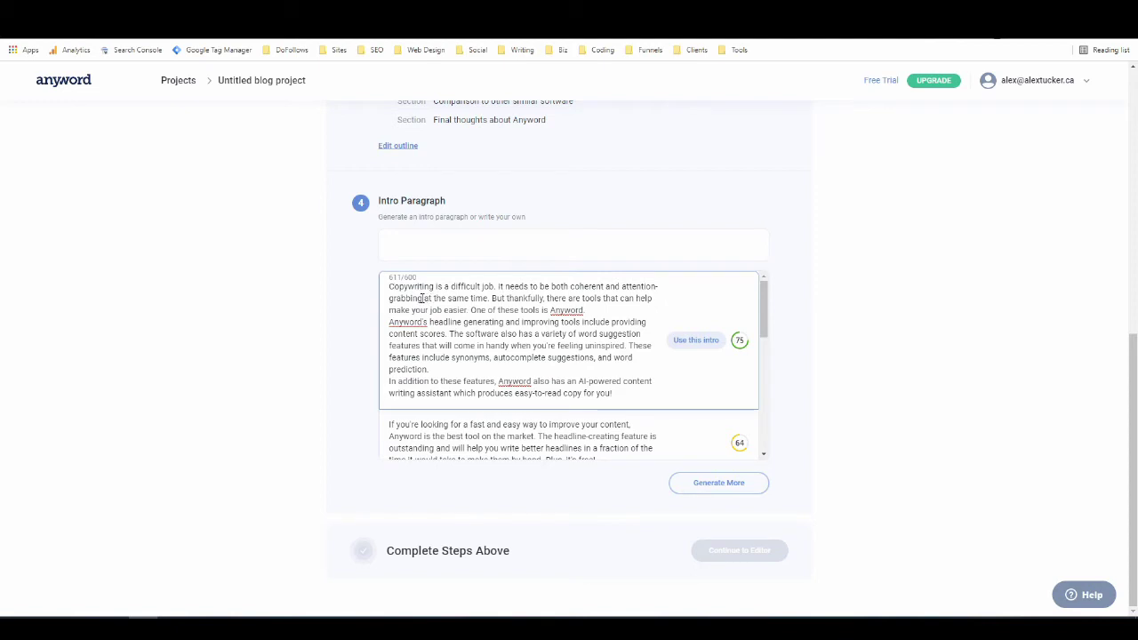
pyautogui.moveTo(424, 299); pyautogui.dragTo(489, 298)
pyautogui.press('BackSpace')
pyautogui.press('BackSpace')
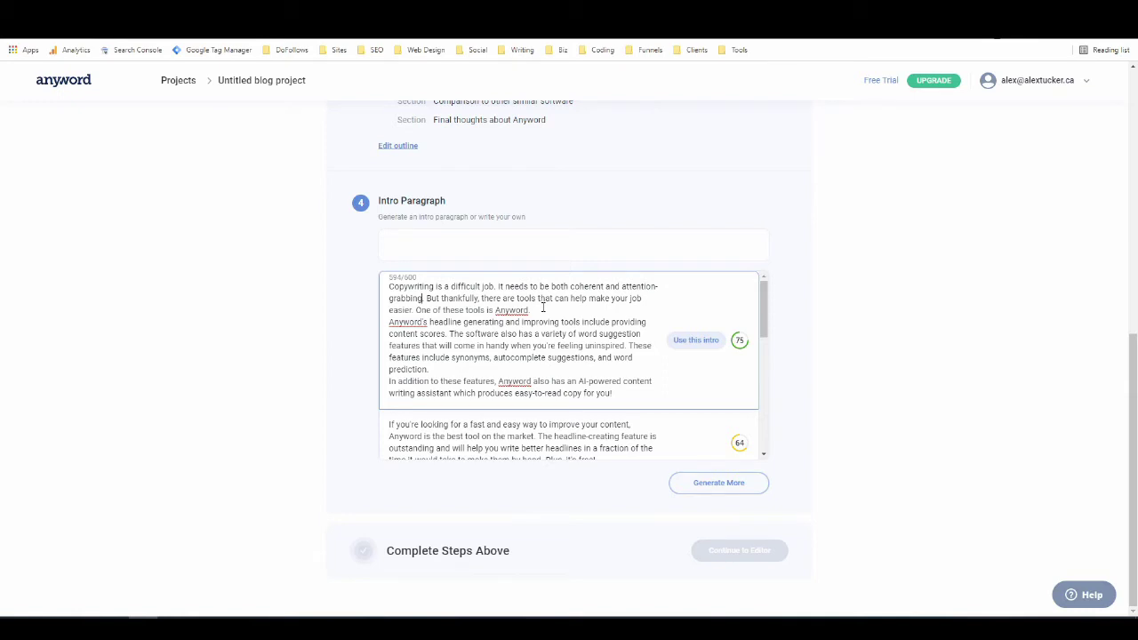
# Accept the edited intro, open the article editor, and place the caret under 'What is Anyword?'.
pyautogui.click(694, 344)
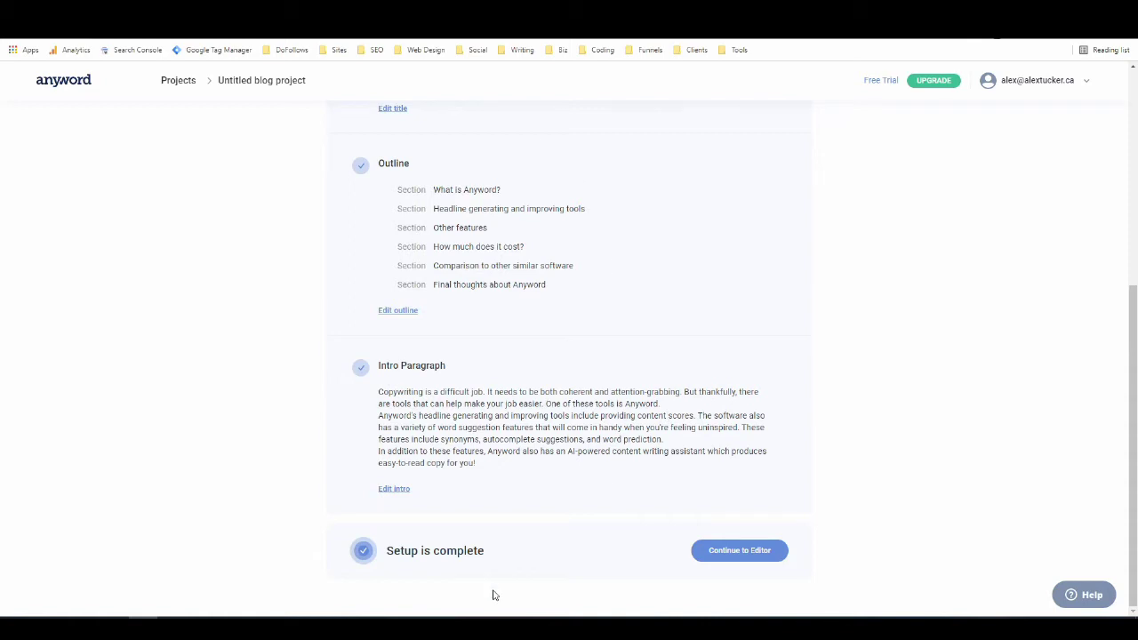
pyautogui.click(740, 553)
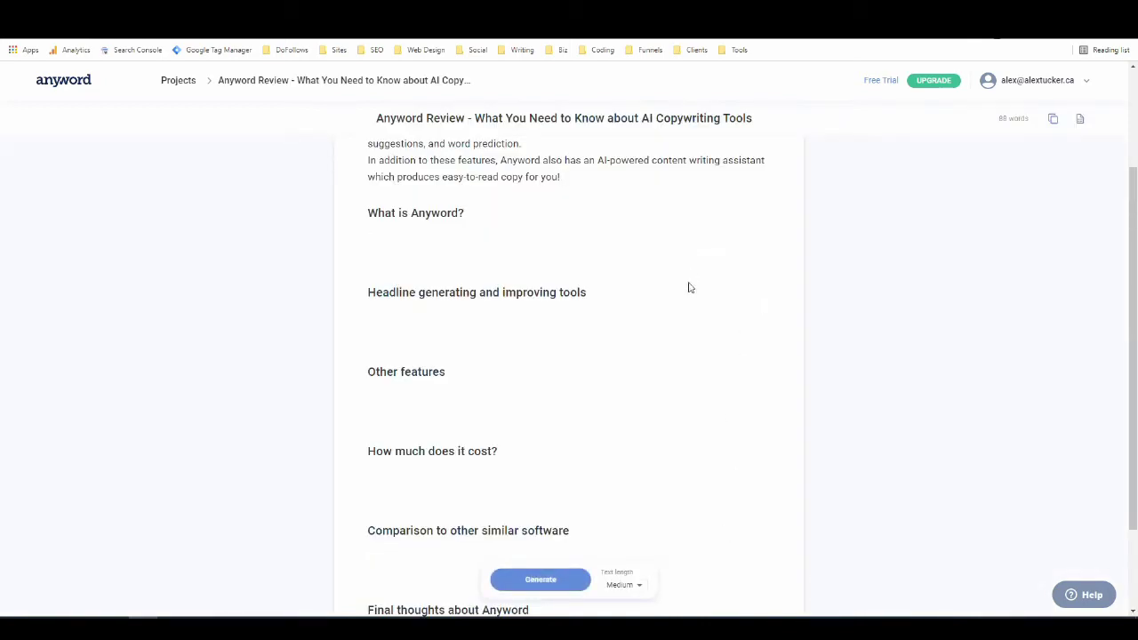
pyautogui.scroll(2, 686, 287)
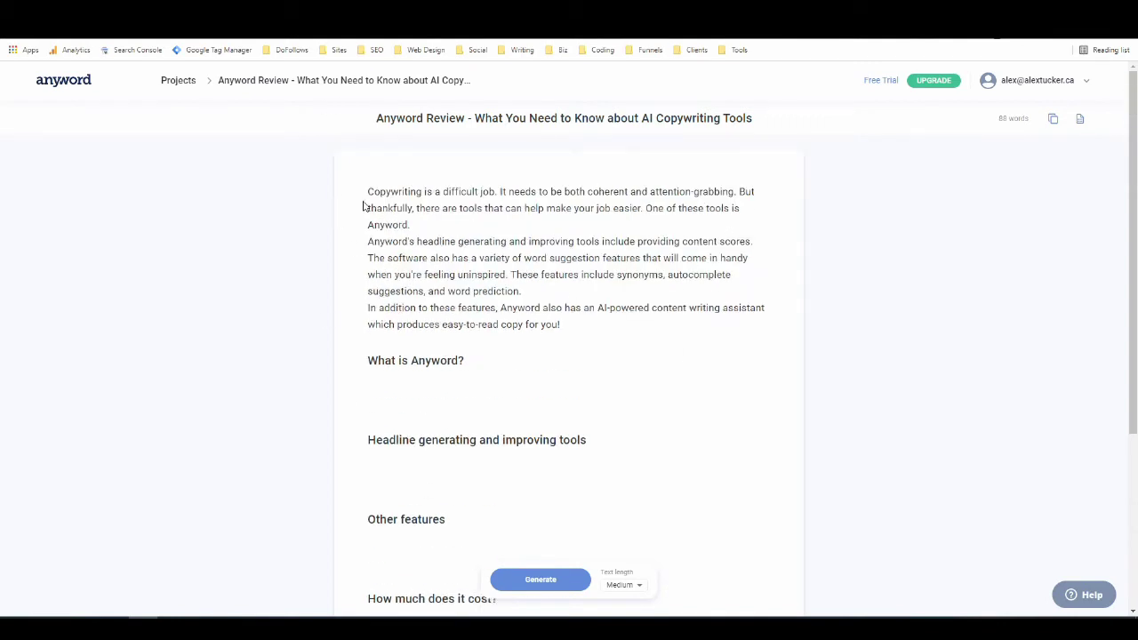
pyautogui.scroll(-1, 362, 247)
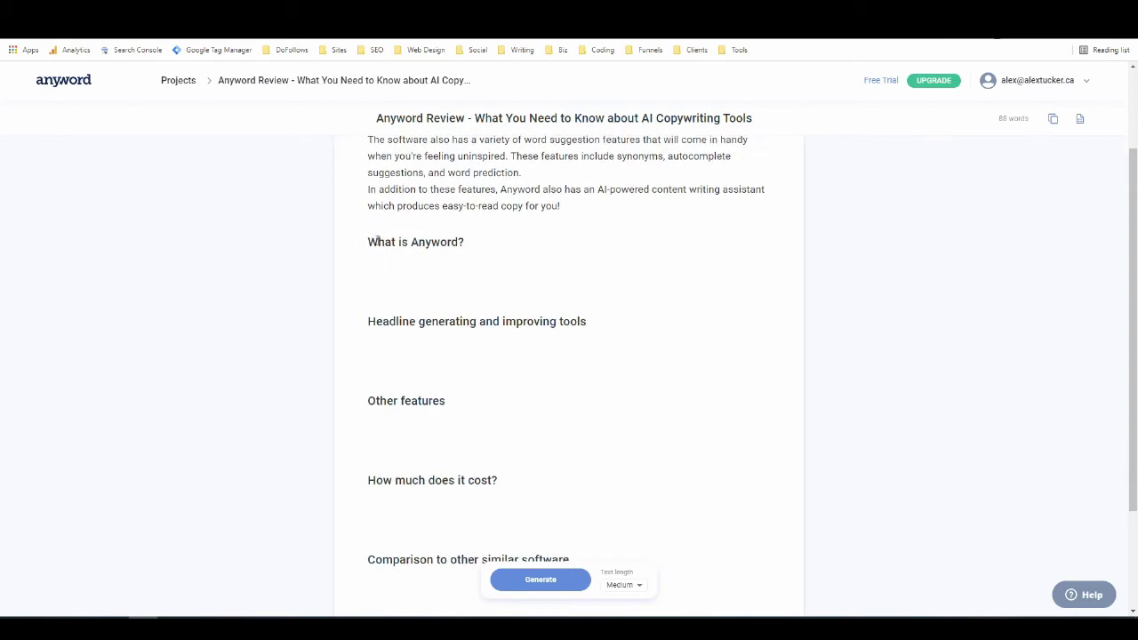
pyautogui.scroll(-2, 447, 275)
pyautogui.scroll(3, 501, 290)
pyautogui.click(388, 313)
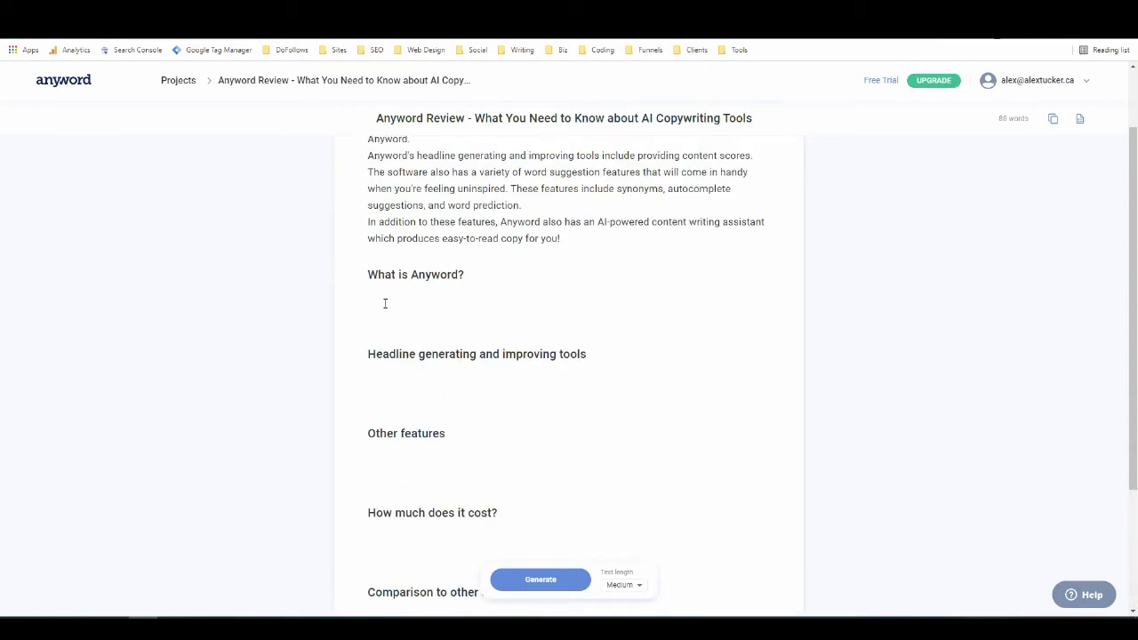
pyautogui.scroll(1, 391, 299)
pyautogui.scroll(-1, 378, 280)
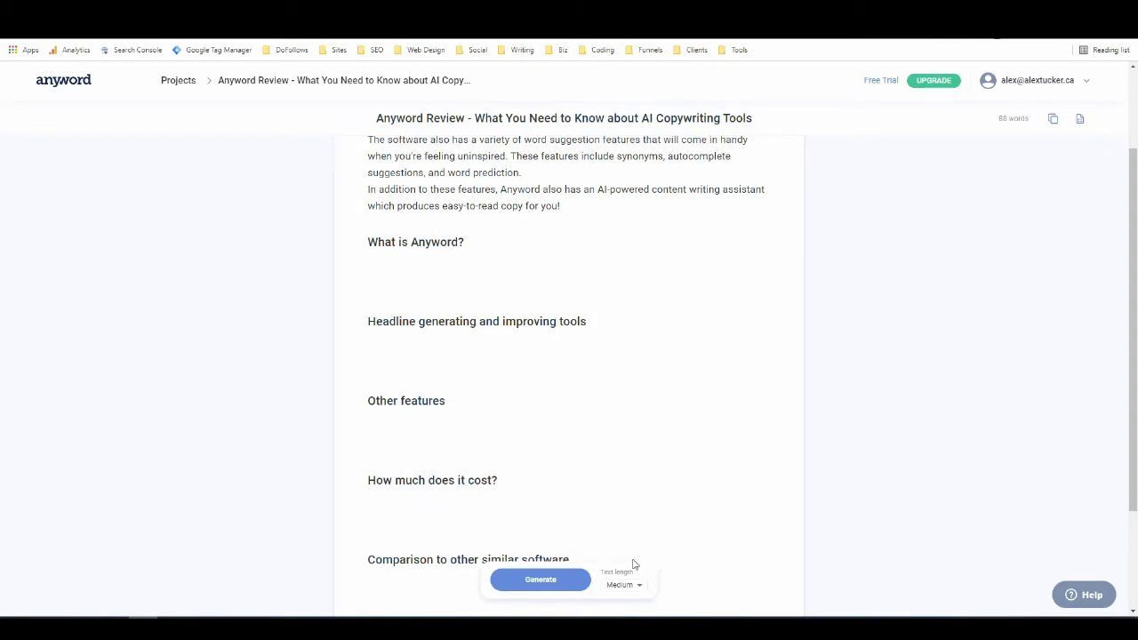
# Generate Long text under 'What is Anyword?', then delete the unwanted paragraphs starting 'In late 2017'.
pyautogui.click(640, 587)
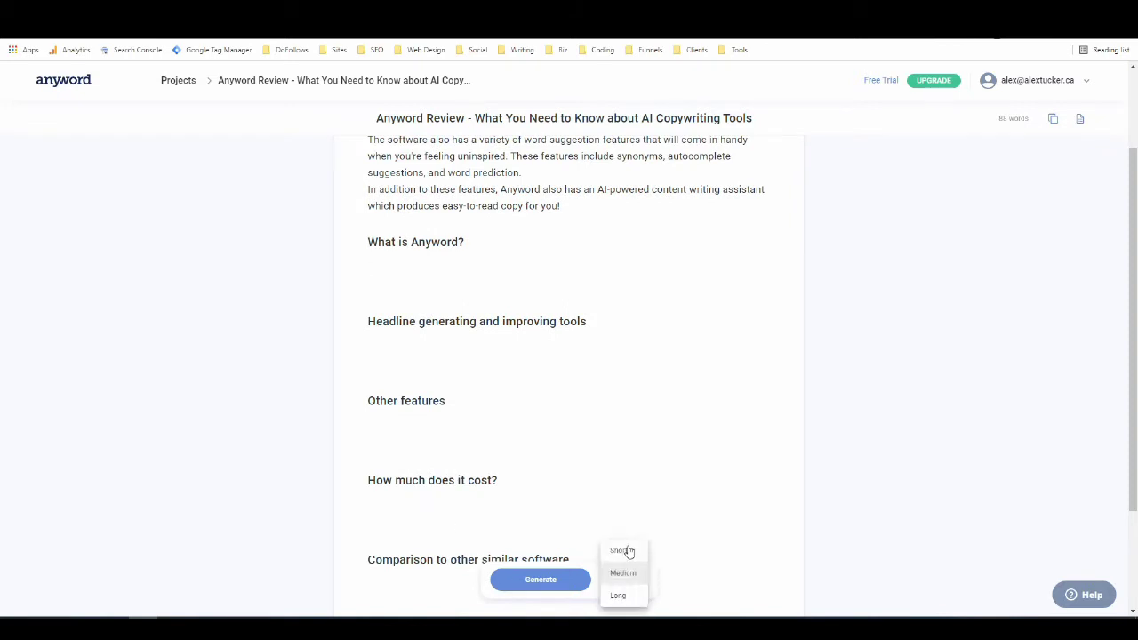
pyautogui.click(622, 596)
pyautogui.click(417, 274)
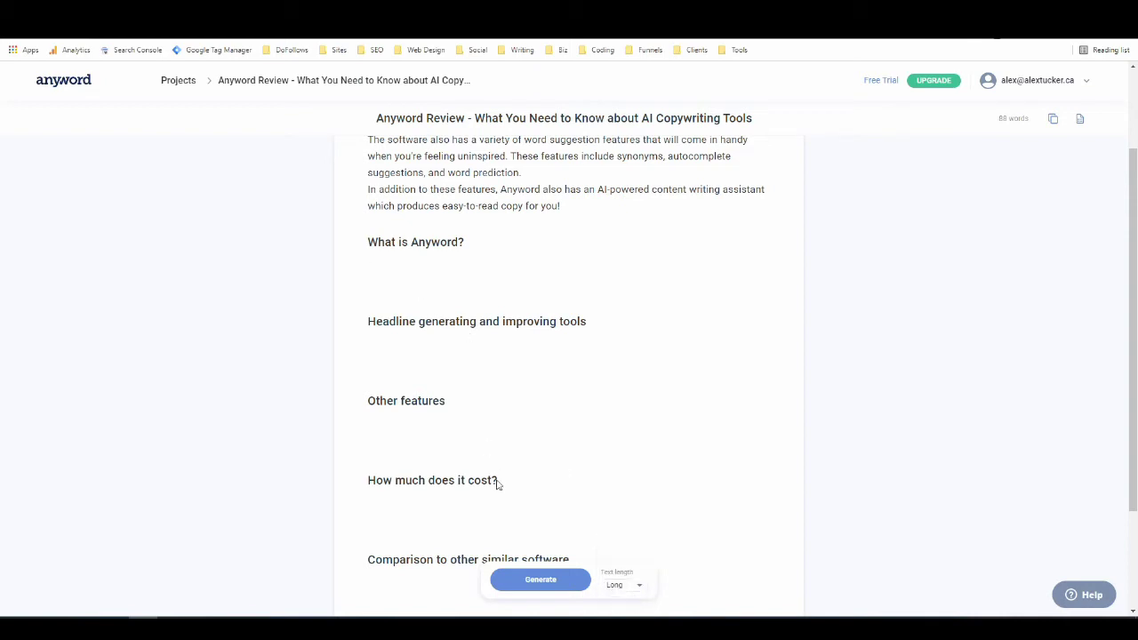
pyautogui.click(537, 579)
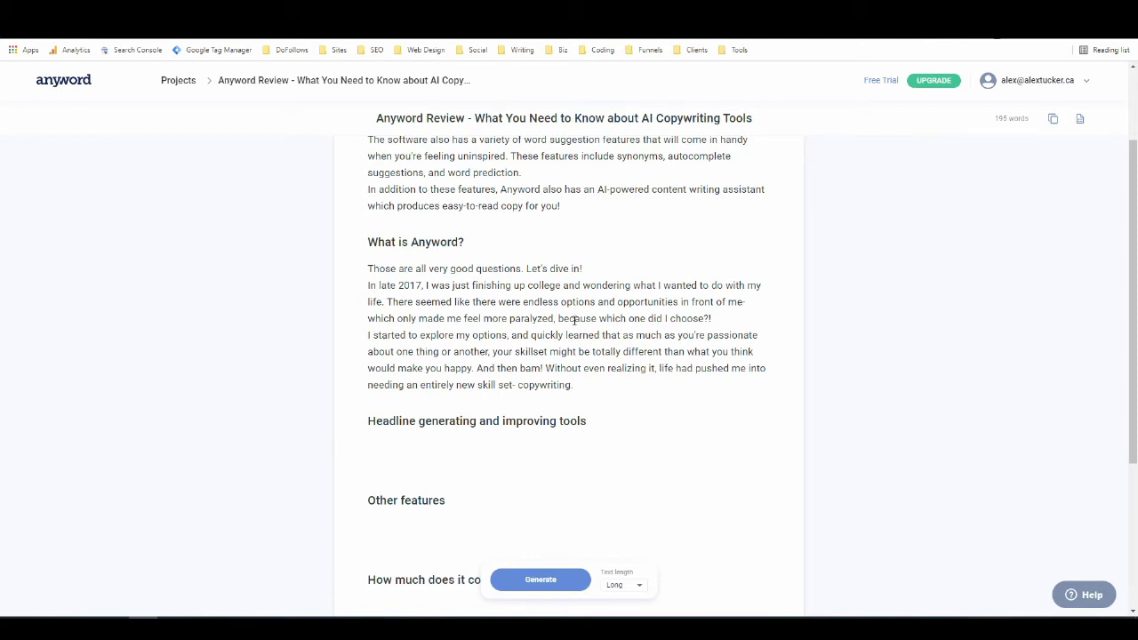
pyautogui.moveTo(586, 391); pyautogui.dragTo(333, 289)
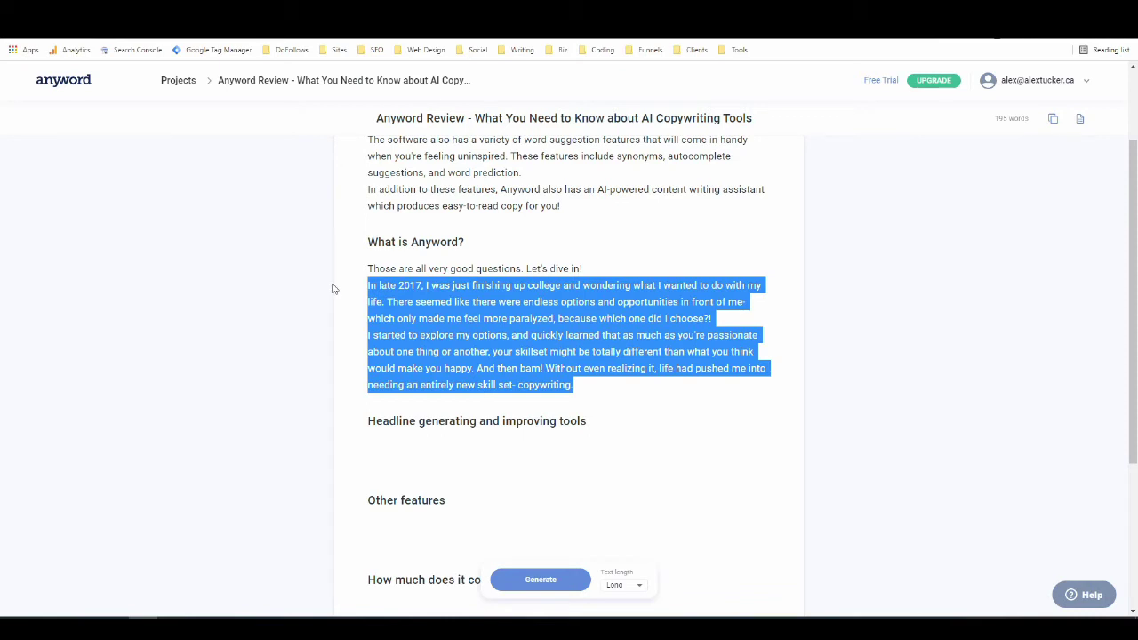
pyautogui.press('BackSpace')
pyautogui.press('BackSpace')
pyautogui.press('BackSpace')
pyautogui.press('BackSpace')
pyautogui.press('BackSpace')
pyautogui.press('BackSpace')
pyautogui.press('BackSpace')
pyautogui.press('BackSpace')
pyautogui.press('BackSpace')
pyautogui.press('BackSpace')
pyautogui.press('BackSpace')
pyautogui.press('BackSpace')
pyautogui.press('BackSpace')
pyautogui.press('BackSpace')
pyautogui.press('BackSpace')
pyautogui.press('BackSpace')
pyautogui.press('BackSpace')
pyautogui.press('BackSpace')
pyautogui.press('BackSpace')
pyautogui.press('BackSpace')
pyautogui.press('BackSpace')
pyautogui.press('BackSpace')
pyautogui.press('BackSpace')
pyautogui.press('BackSpace')
pyautogui.press('BackSpace')
pyautogui.press('BackSpace')
pyautogui.press('BackSpace')
pyautogui.press('BackSpace')
pyautogui.press('BackSpace')
pyautogui.press('BackSpace')
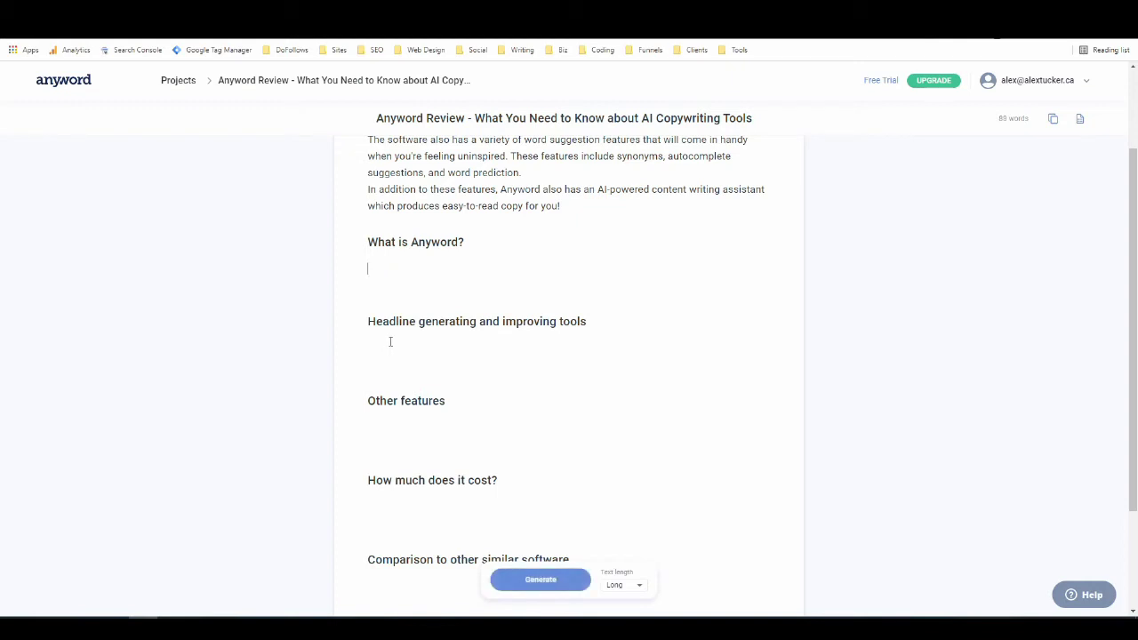
# Switch Text length to Medium and regenerate the 'What is Anyword?' section text.
pyautogui.click(625, 584)
pyautogui.click(623, 562)
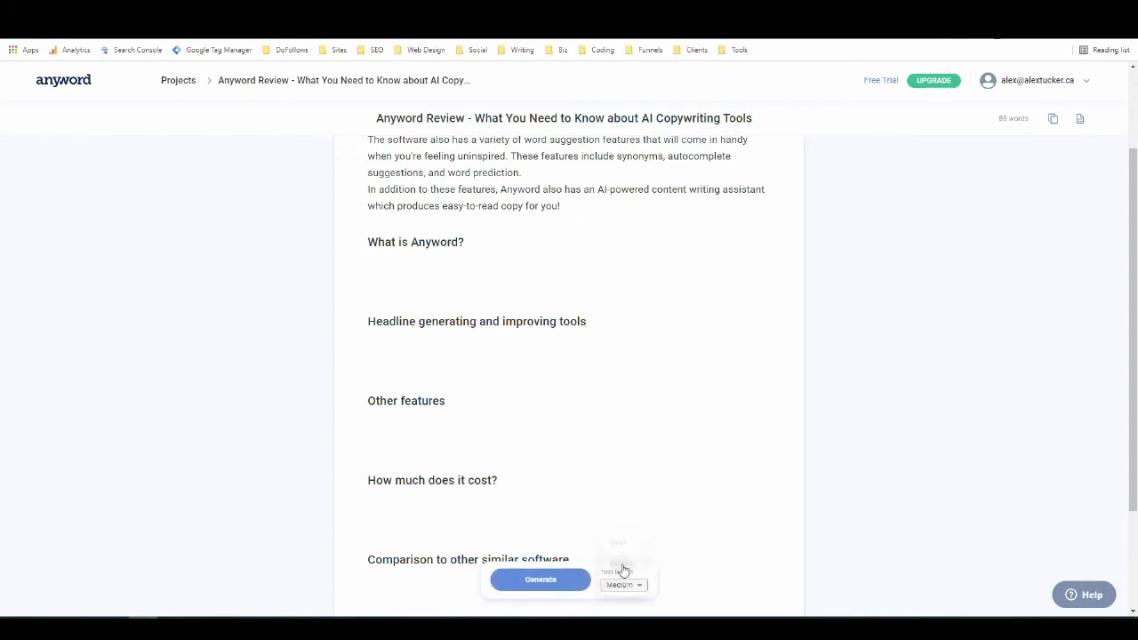
pyautogui.click(533, 591)
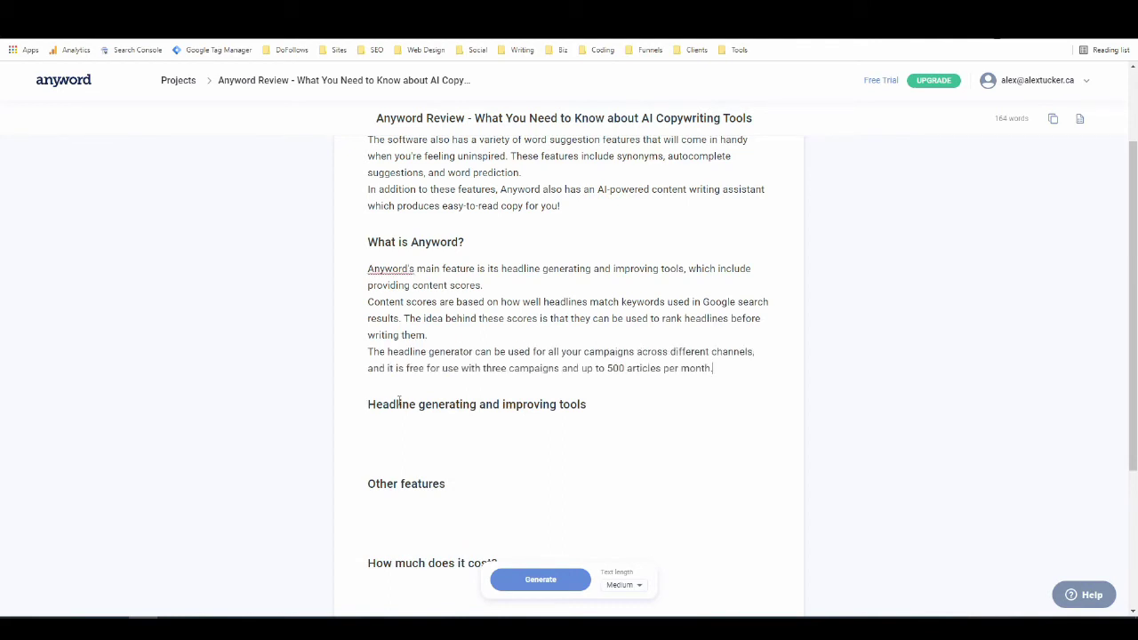
pyautogui.scroll(2, 443, 363)
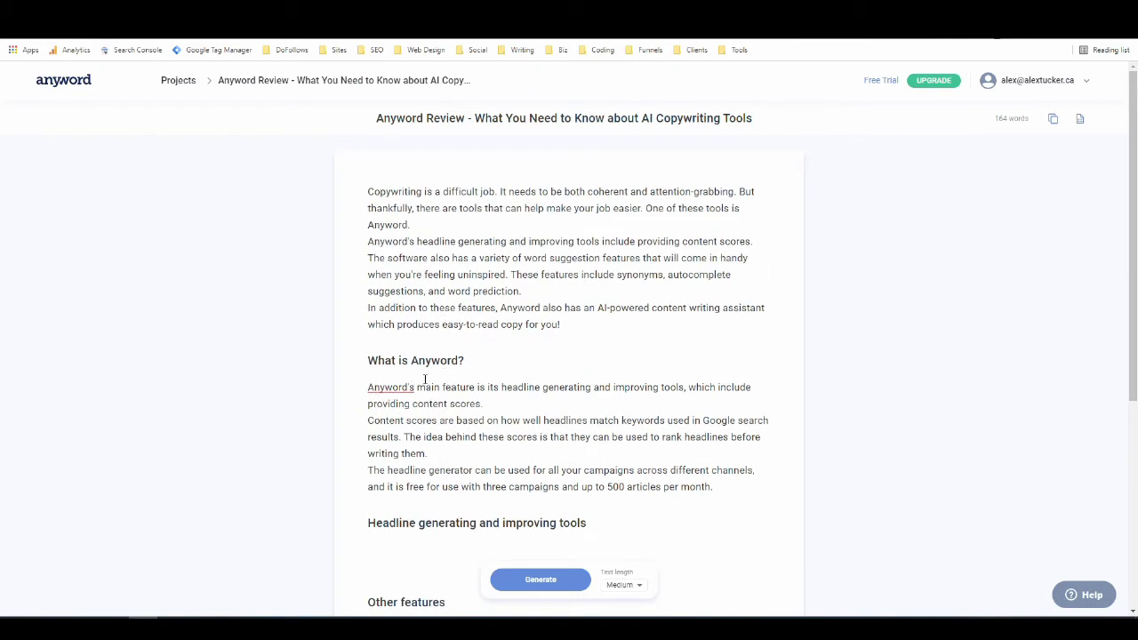
# Make the 'What is Anyword?' opening read 'Anyword is a powerful AI copywriting software. Its main feature'.
pyautogui.press('BackSpace')
pyautogui.press('BackSpace')
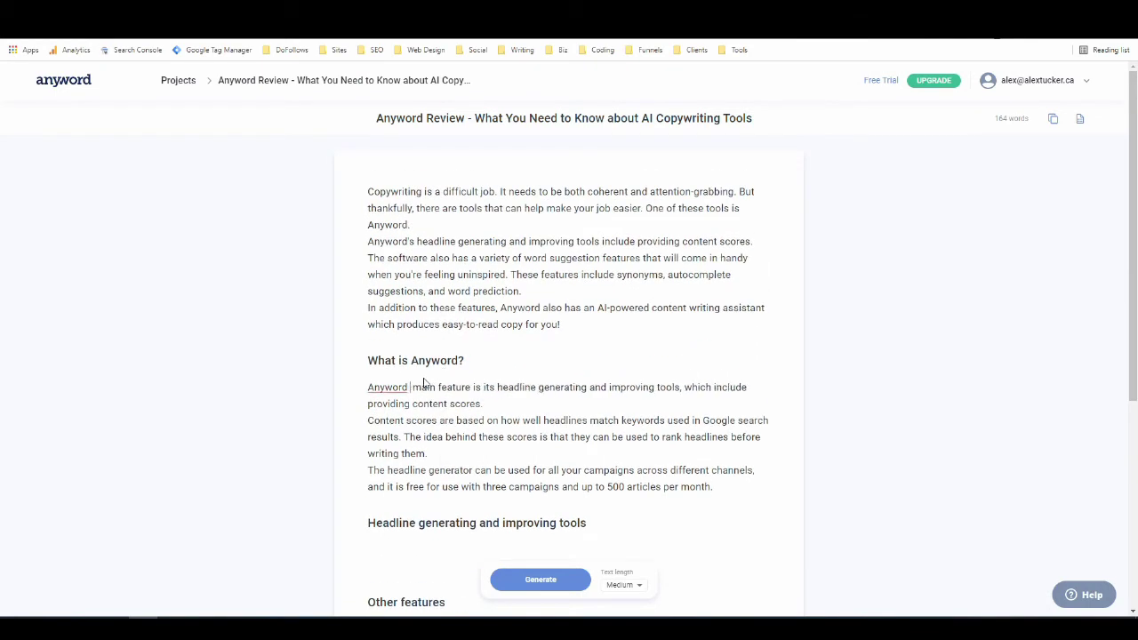
pyautogui.write('is an')
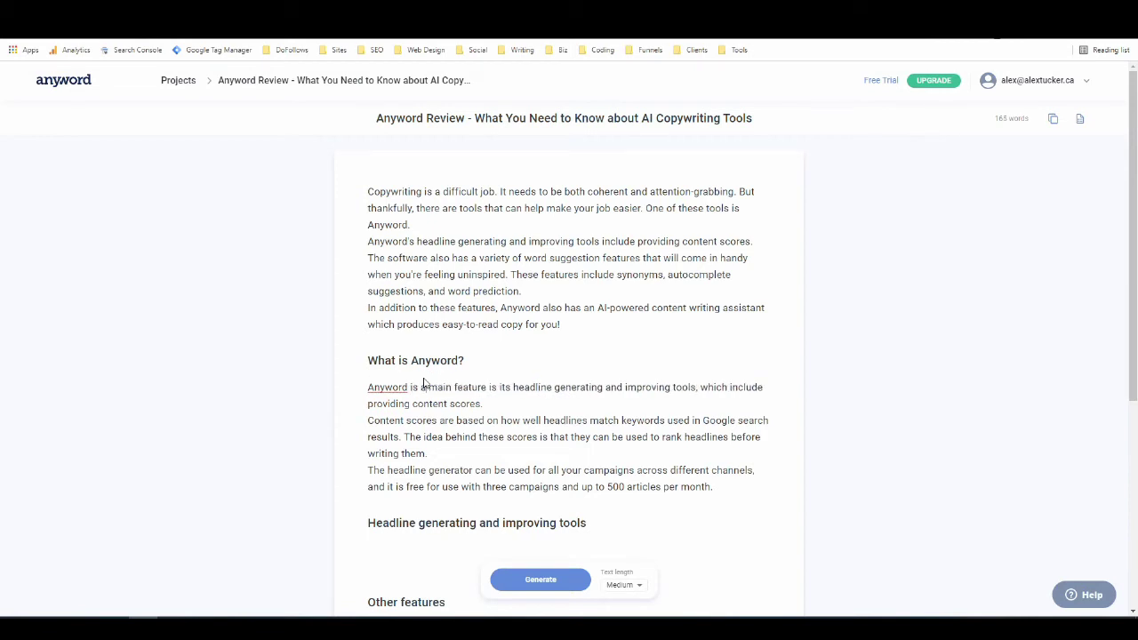
pyautogui.press('BackSpace')
pyautogui.write('powerful AI copywri')
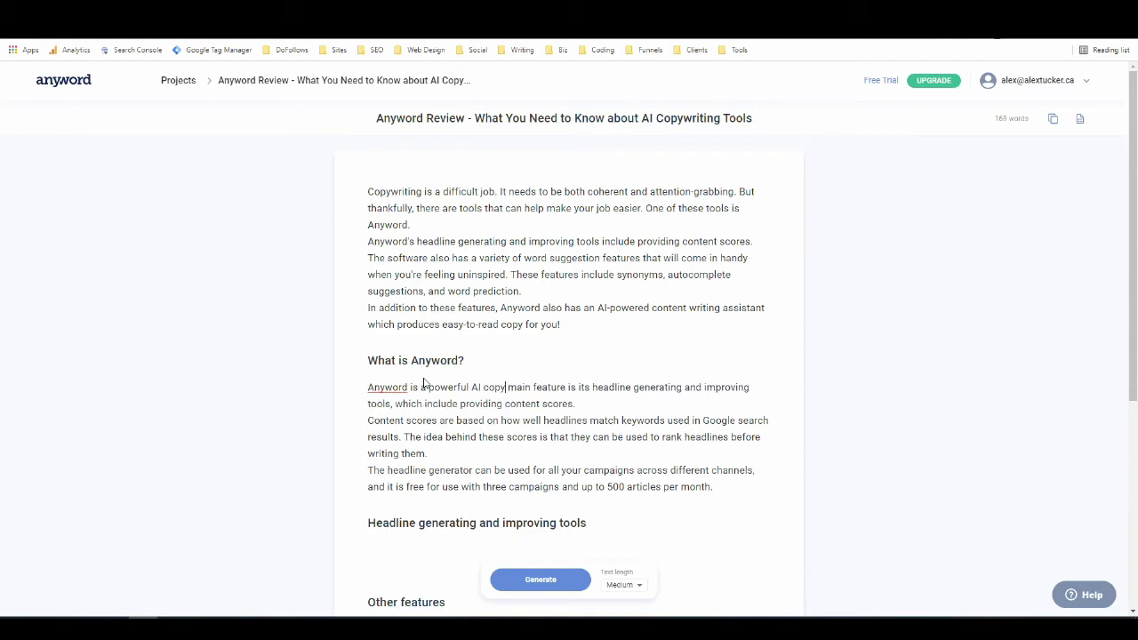
pyautogui.write('ting software. It')
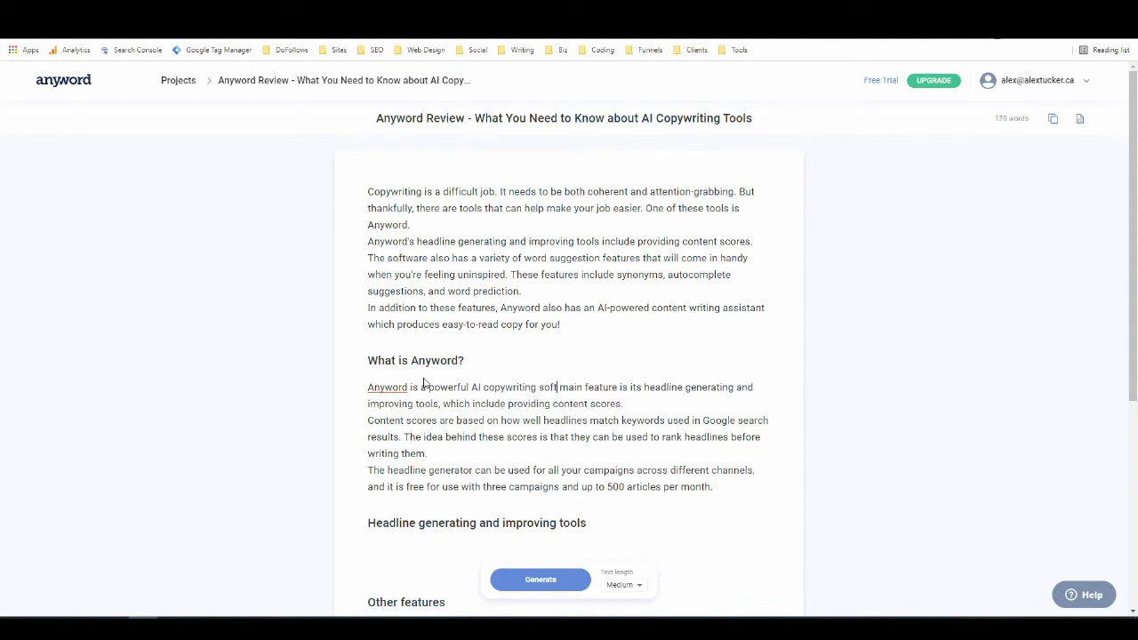
pyautogui.write('s')
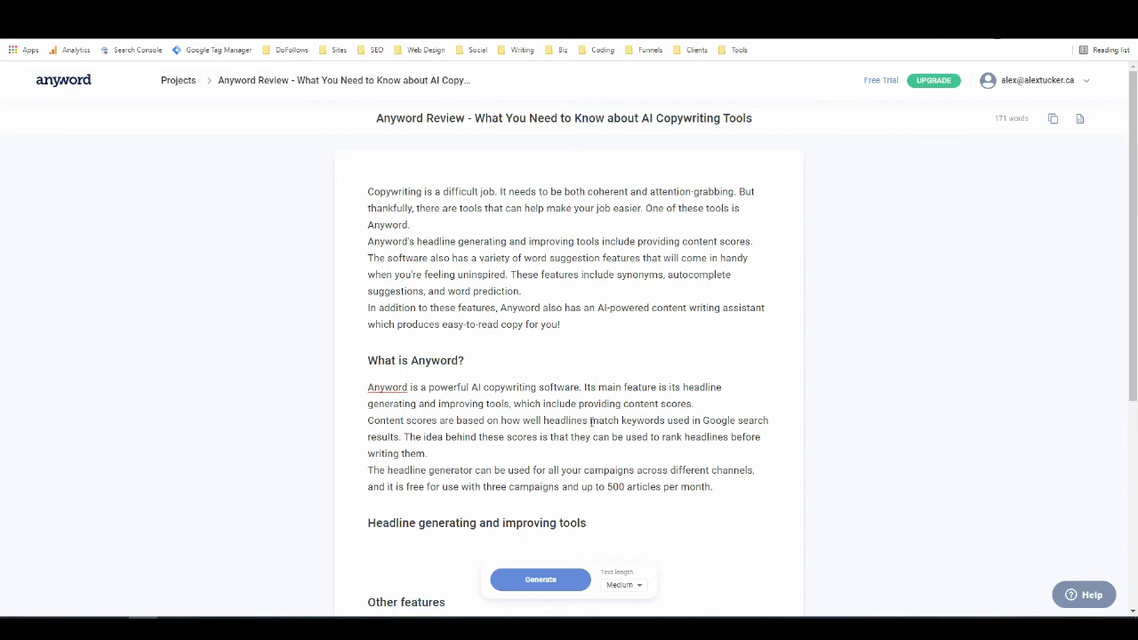
# Replace the Google search keywords phrase with 'strong language in an effective way'.
pyautogui.moveTo(590, 420); pyautogui.dragTo(399, 437)
pyautogui.write('implement effec')
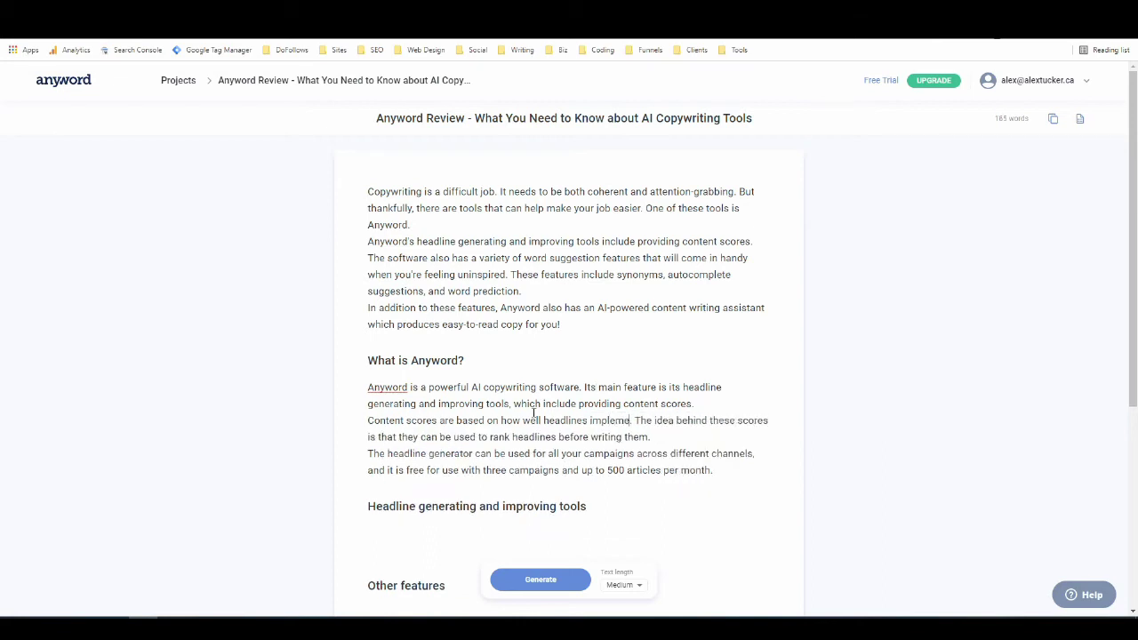
pyautogui.write('tive language in.')
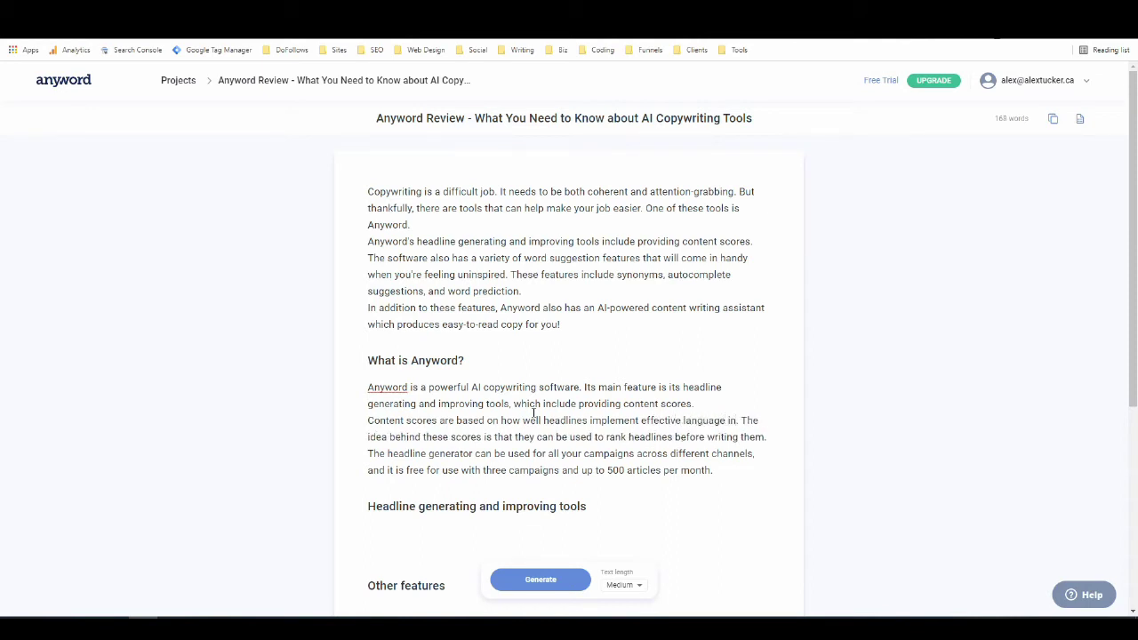
pyautogui.press('BackSpace')
pyautogui.press('BackSpace')
pyautogui.press('BackSpace')
pyautogui.press('BackSpace')
pyautogui.press('BackSpace')
pyautogui.press('BackSpace')
pyautogui.press('BackSpace')
pyautogui.press('BackSpace')
pyautogui.press('BackSpace')
pyautogui.press('BackSpace')
pyautogui.press('BackSpace')
pyautogui.press('BackSpace')
pyautogui.press('BackSpace')
pyautogui.press('BackSpace')
pyautogui.press('BackSpace')
pyautogui.press('BackSpace')
pyautogui.press('BackSpace')
pyautogui.press('BackSpace')
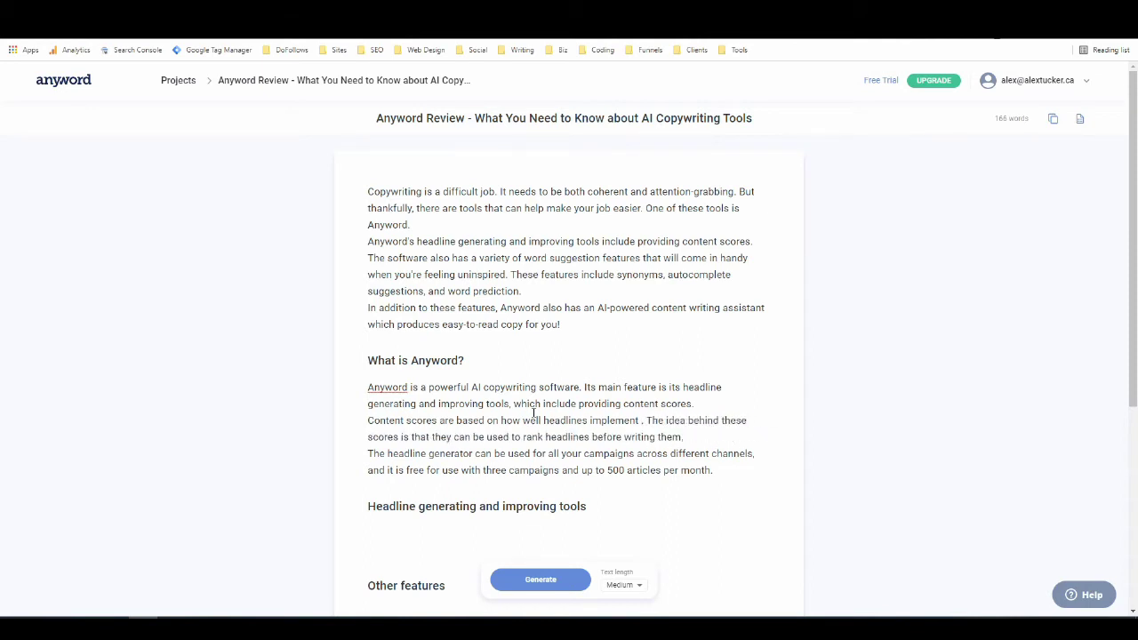
pyautogui.write('strong lang')
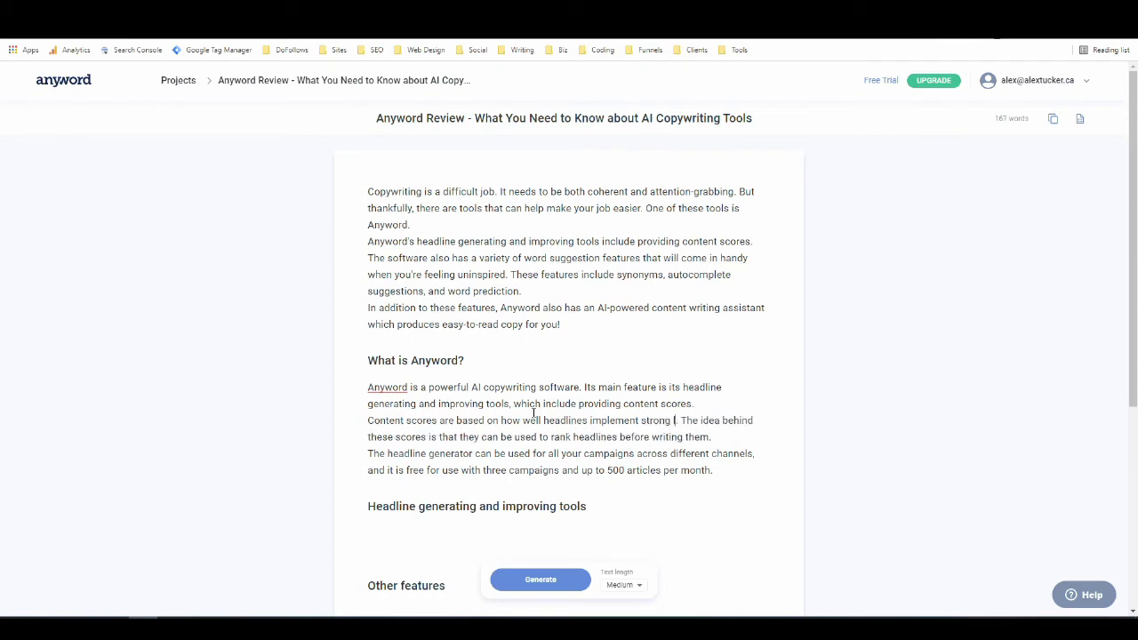
pyautogui.write('uage in an ef')
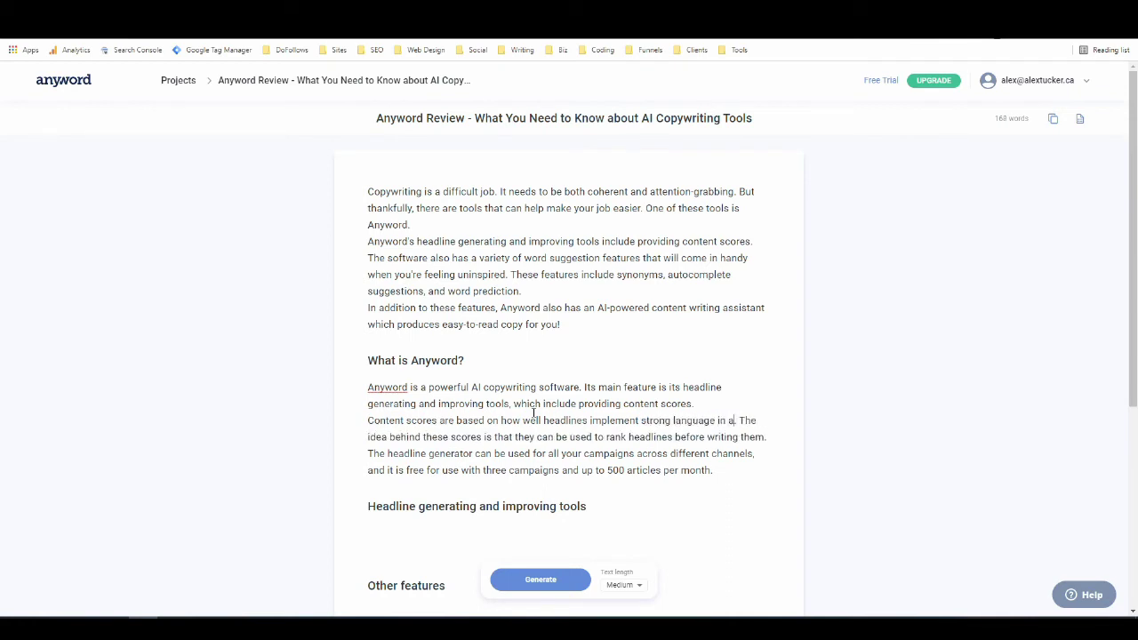
pyautogui.write('fective way.')
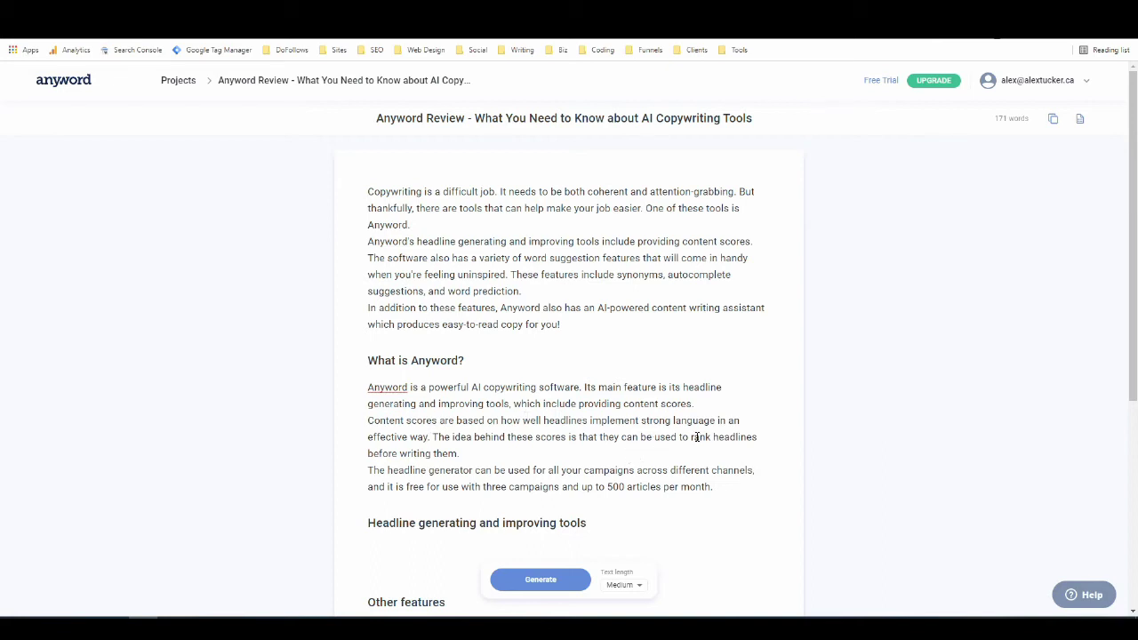
# Change 'rank' to 'create' and 'before writing them' to 'that will get clicks'.
pyautogui.moveTo(691, 437); pyautogui.dragTo(712, 436)
pyautogui.write('create')
pyautogui.moveTo(452, 455); pyautogui.dragTo(368, 453)
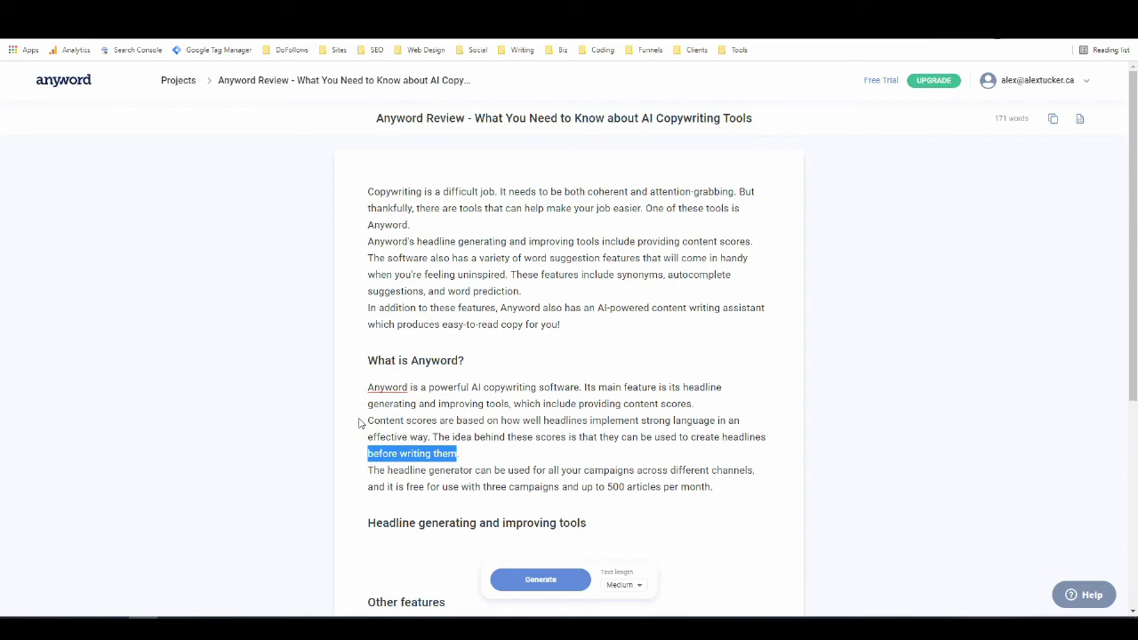
pyautogui.write('that will get cli')
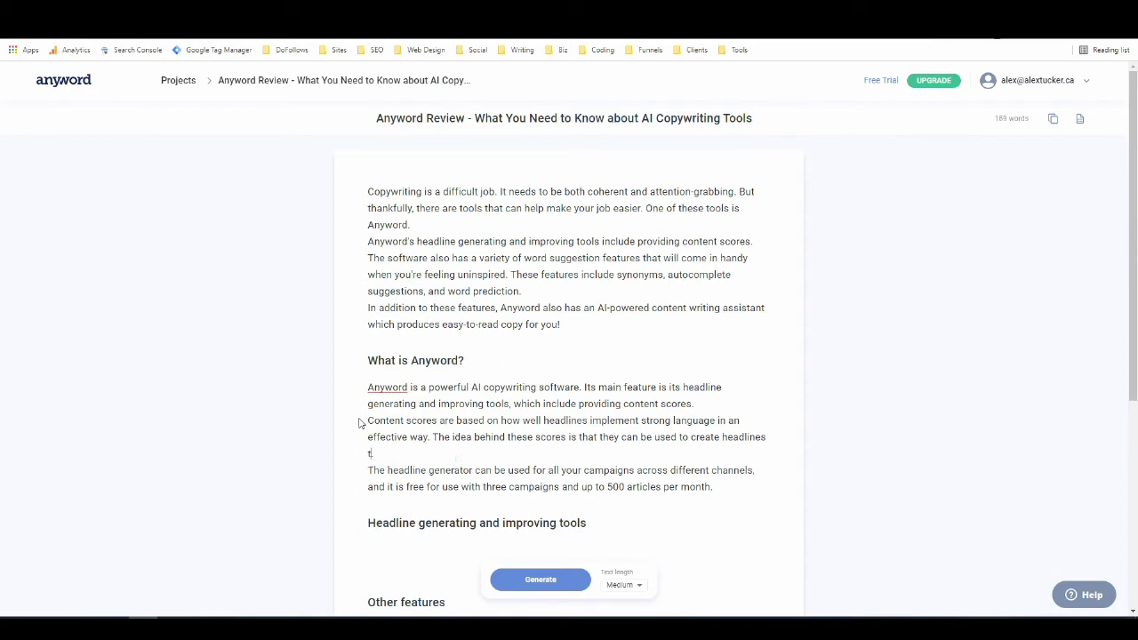
pyautogui.write('cks.')
# Delete the headline generator paragraph, the intro's content-score sentence, and the word 'also'.
pyautogui.moveTo(712, 487); pyautogui.dragTo(369, 470)
pyautogui.press('BackSpace')
pyautogui.press('BackSpace')
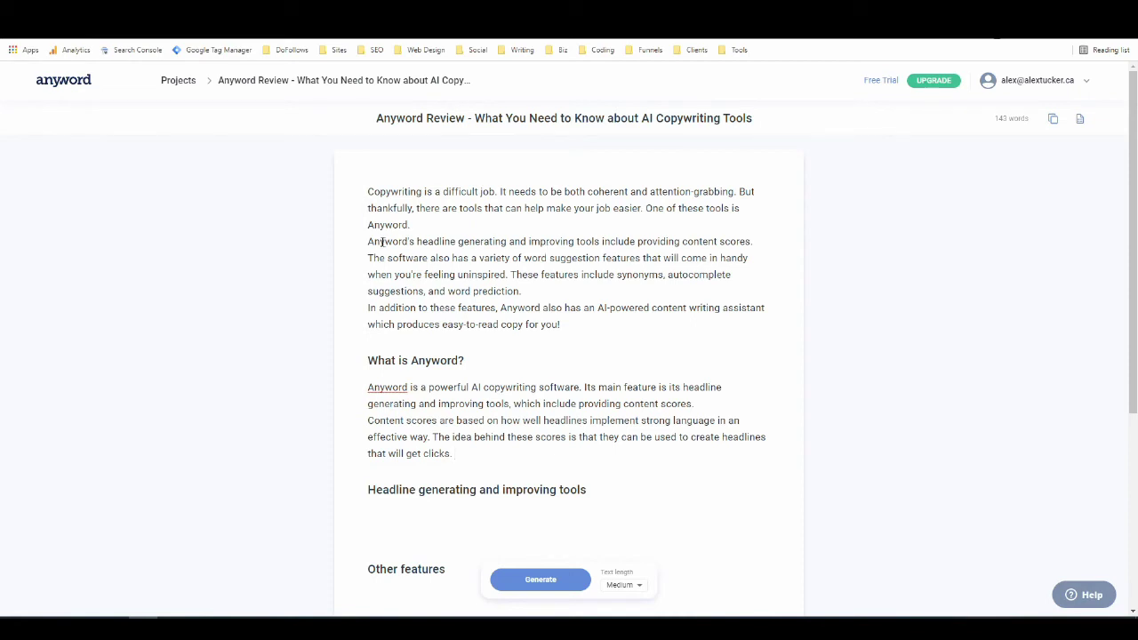
pyautogui.moveTo(369, 242); pyautogui.dragTo(755, 241)
pyautogui.press('BackSpace')
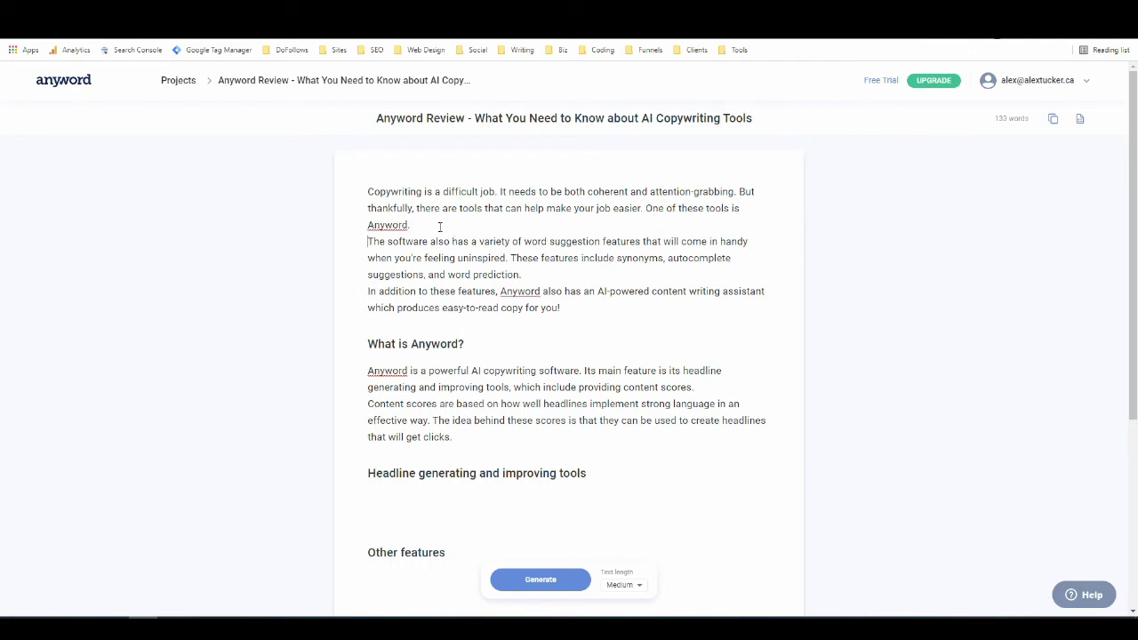
pyautogui.doubleClick(442, 244)
pyautogui.press('BackSpace')
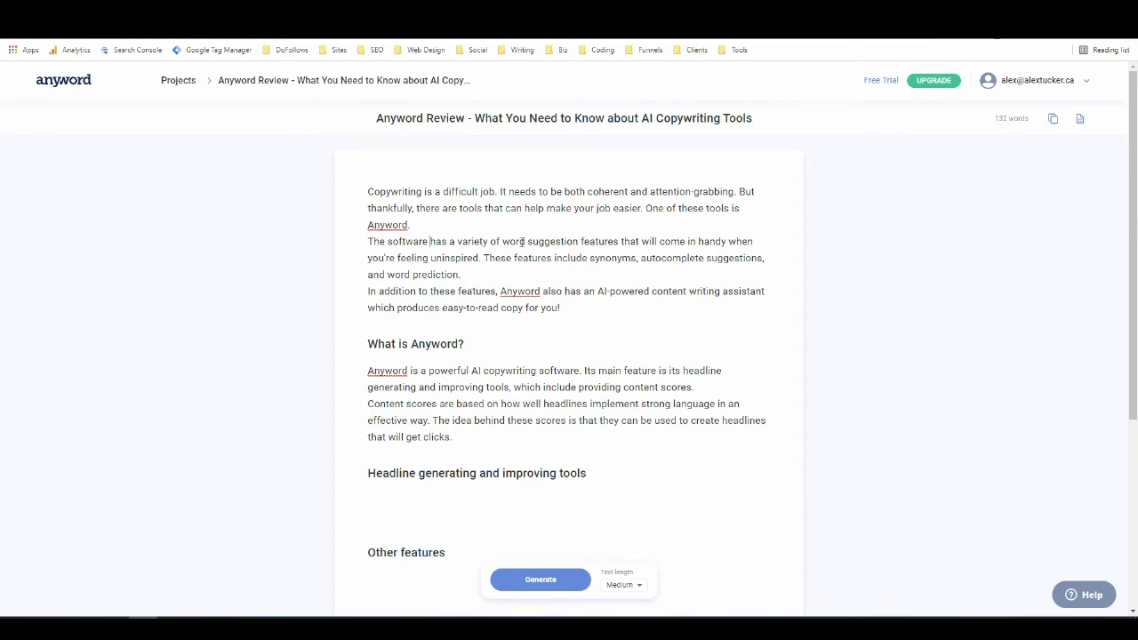
# Replace 'word suggestion' with 'well developed' in the intro.
pyautogui.moveTo(502, 242); pyautogui.dragTo(579, 246)
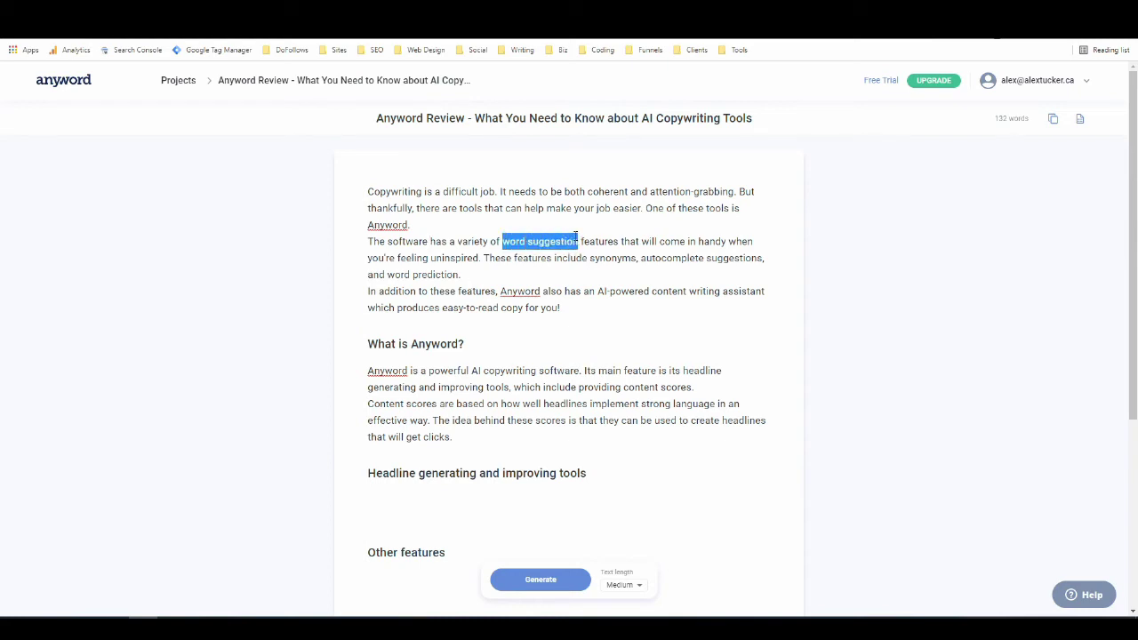
pyautogui.write('well develope')
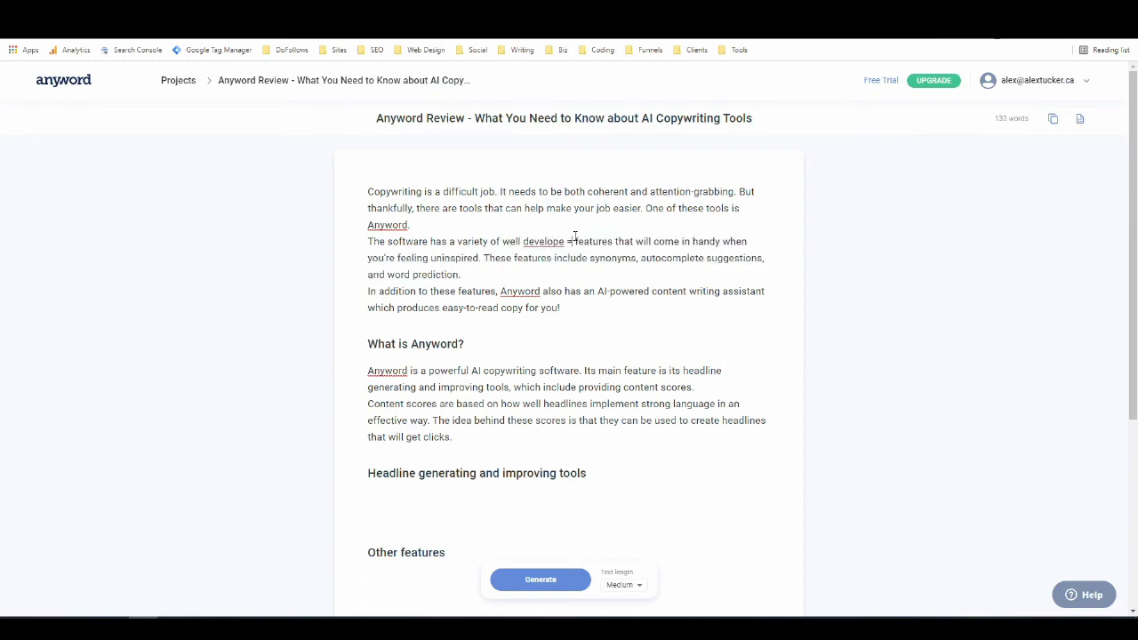
pyautogui.press('BackSpace')
pyautogui.write('ed')
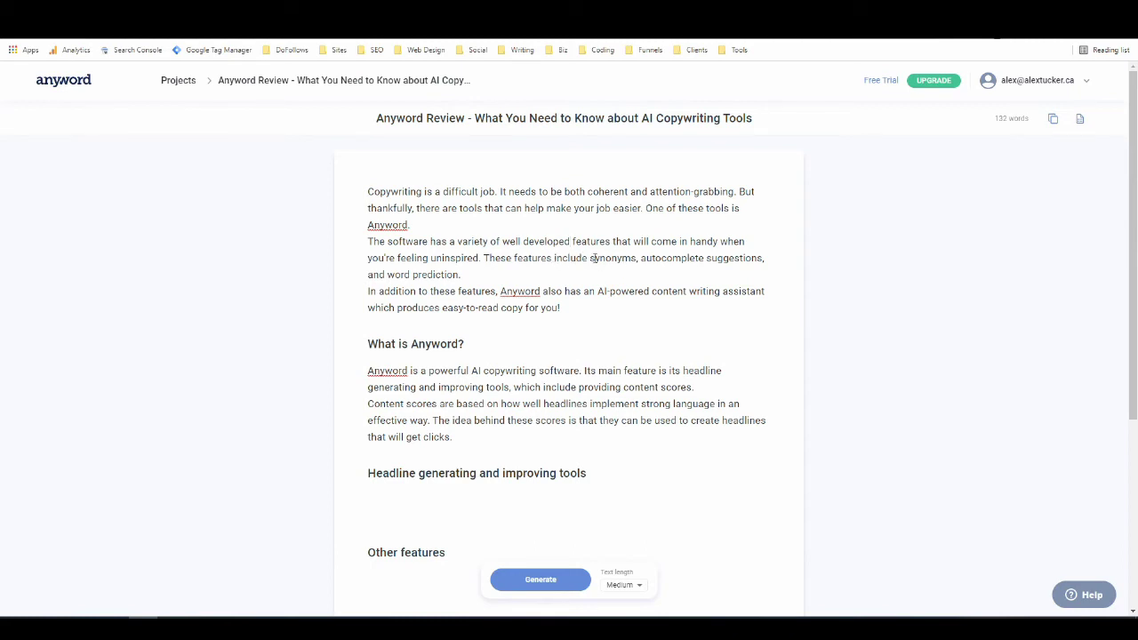
# Replace the synonyms and prediction list with 'blog post tools, SMS tools, ad copy tools, and more.'.
pyautogui.moveTo(591, 258); pyautogui.dragTo(459, 275)
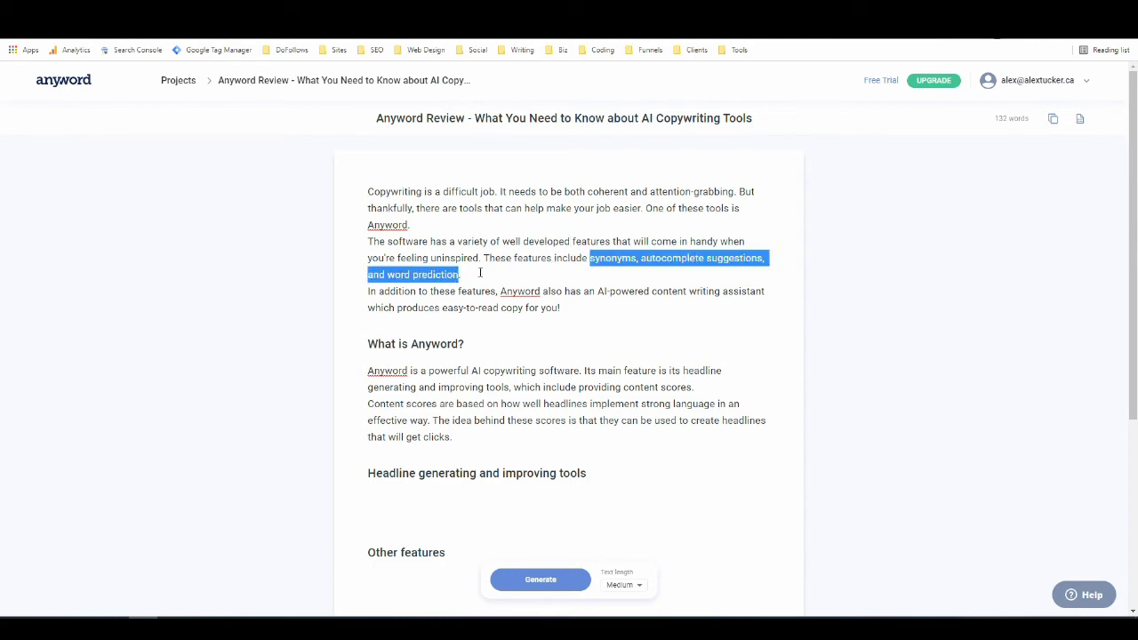
pyautogui.write('blog post')
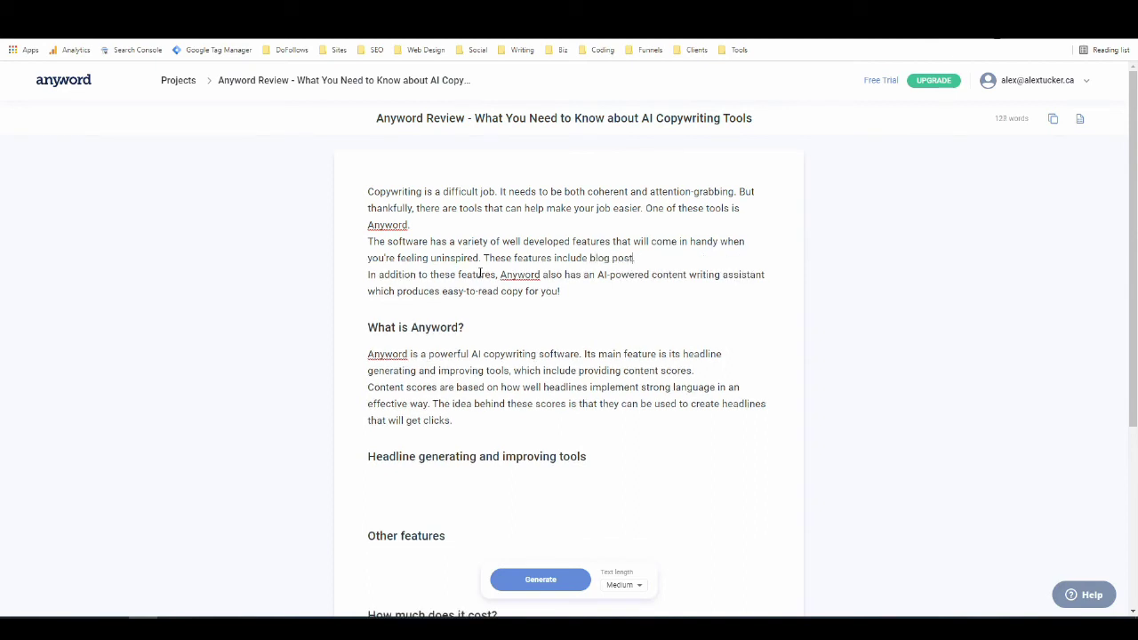
pyautogui.write(' tools, SMS tools,')
pyautogui.write('A')
pyautogui.press('BackSpace')
pyautogui.write('ad copy tools.')
pyautogui.press('BackSpace')
pyautogui.write(', and more.')
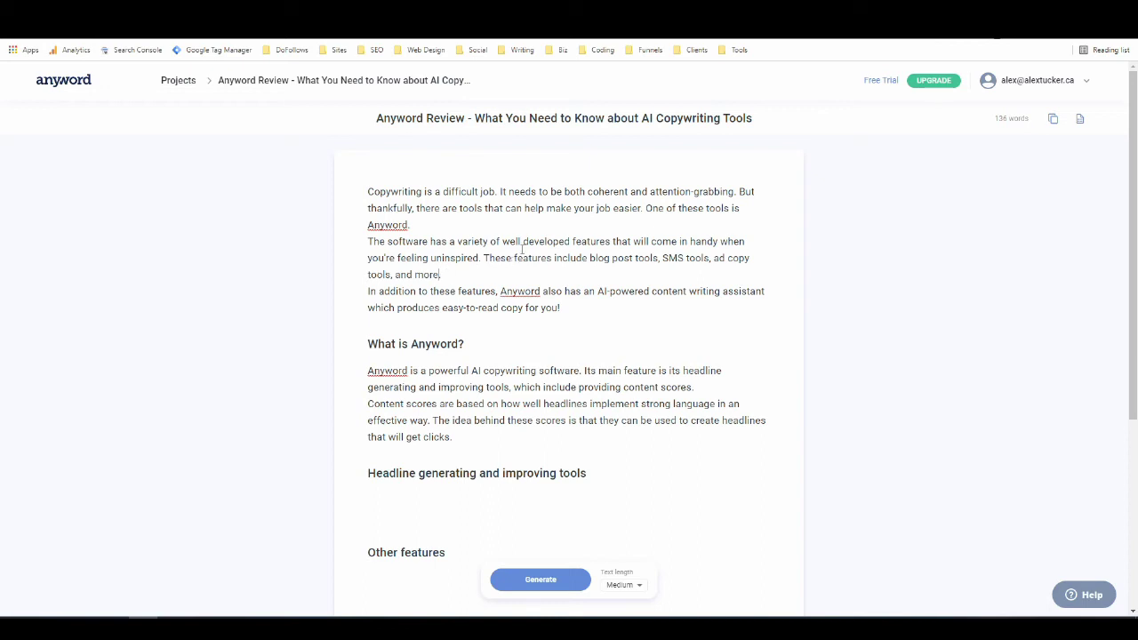
# Generate the headline tools paragraph, then add 'It also helps new writers understand what makes a headline effective.'.
pyautogui.scroll(-2, 523, 240)
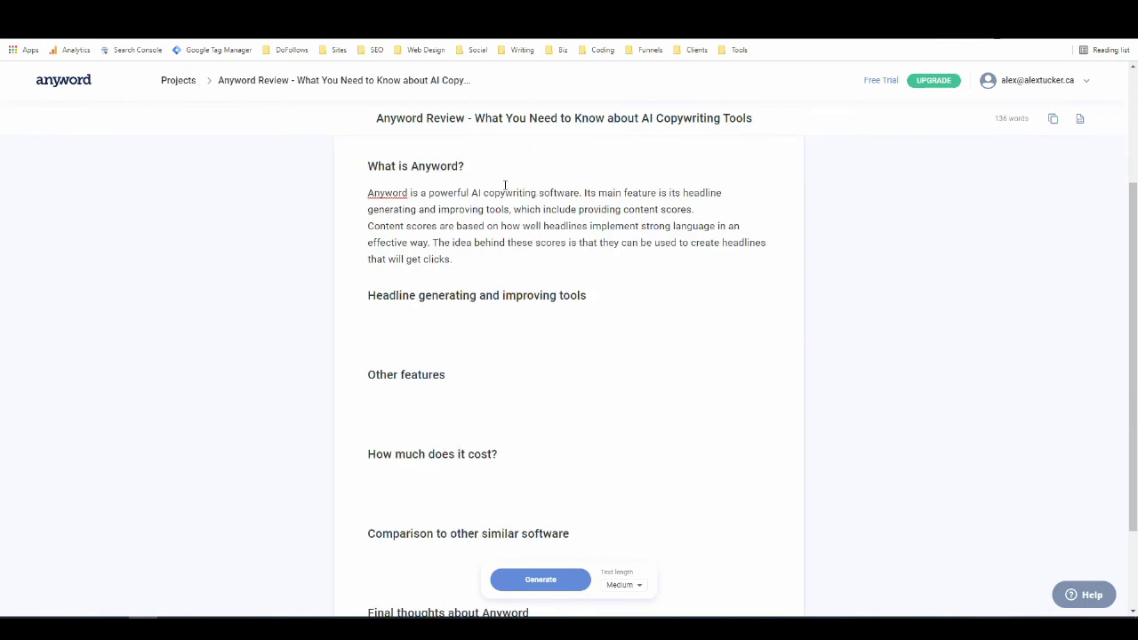
pyautogui.scroll(-1, 506, 189)
pyautogui.click(394, 269)
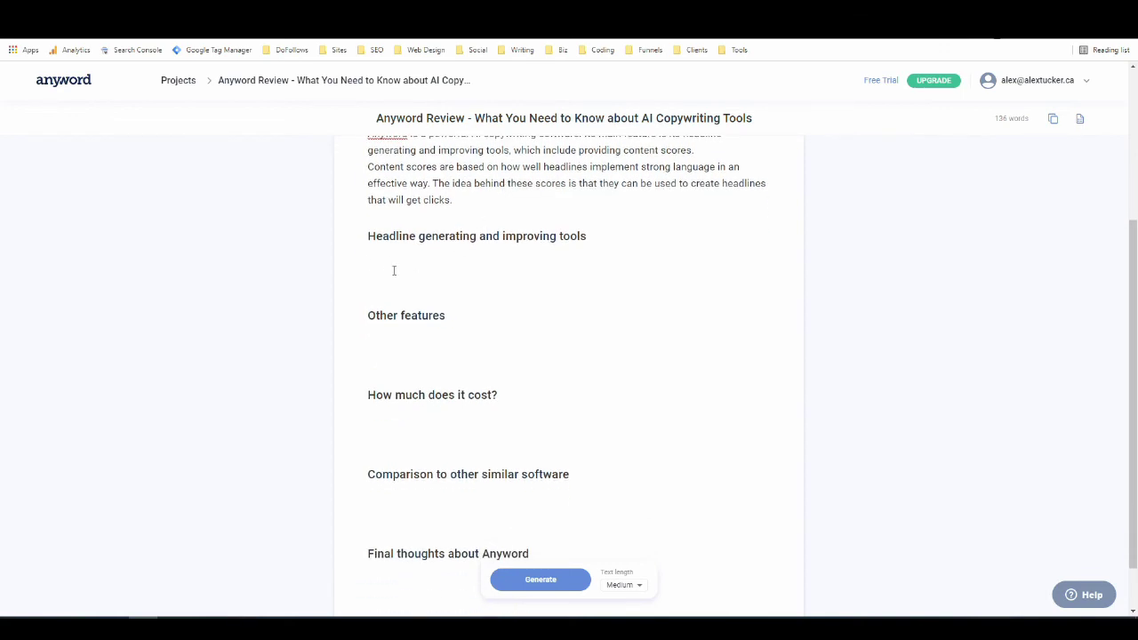
pyautogui.click(572, 580)
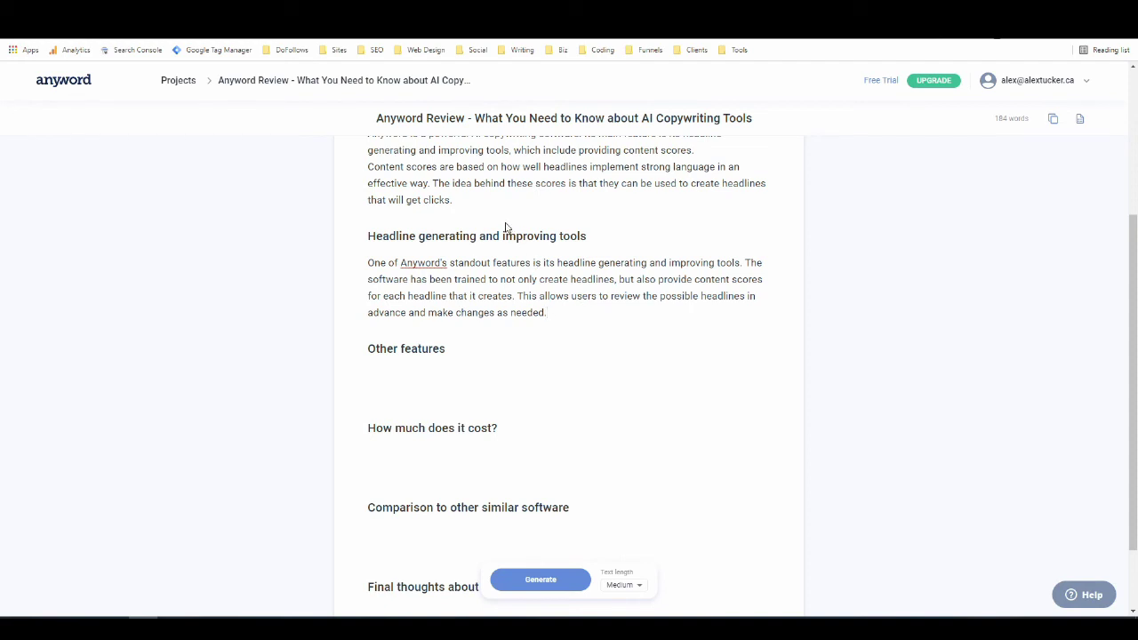
pyautogui.write('It also helps new writers understand what')
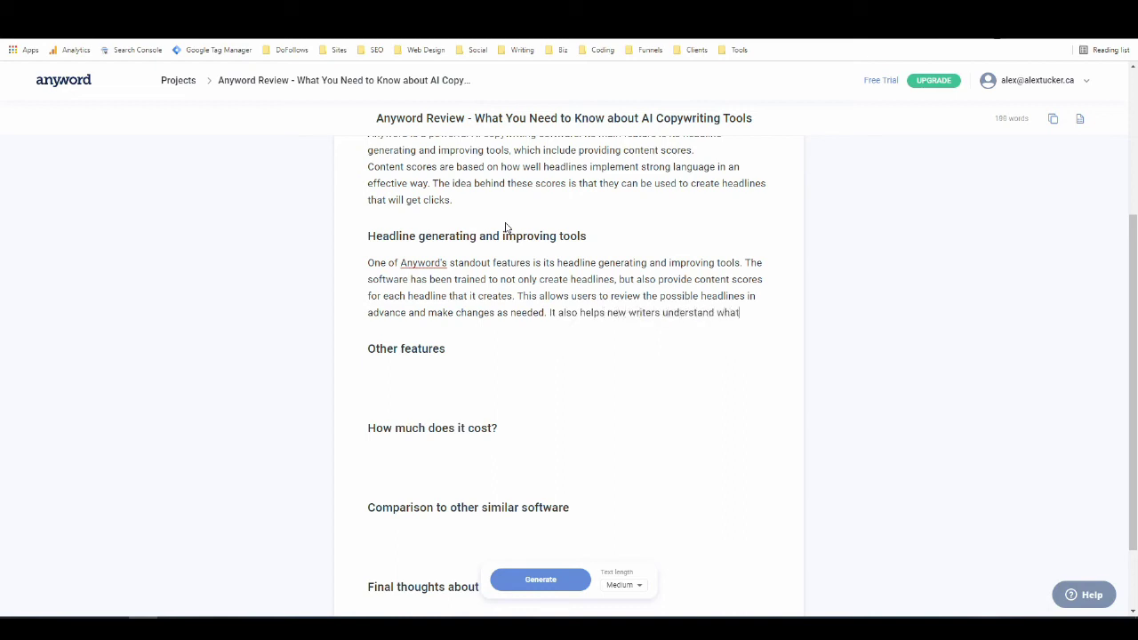
pyautogui.write(' makes a headlin')
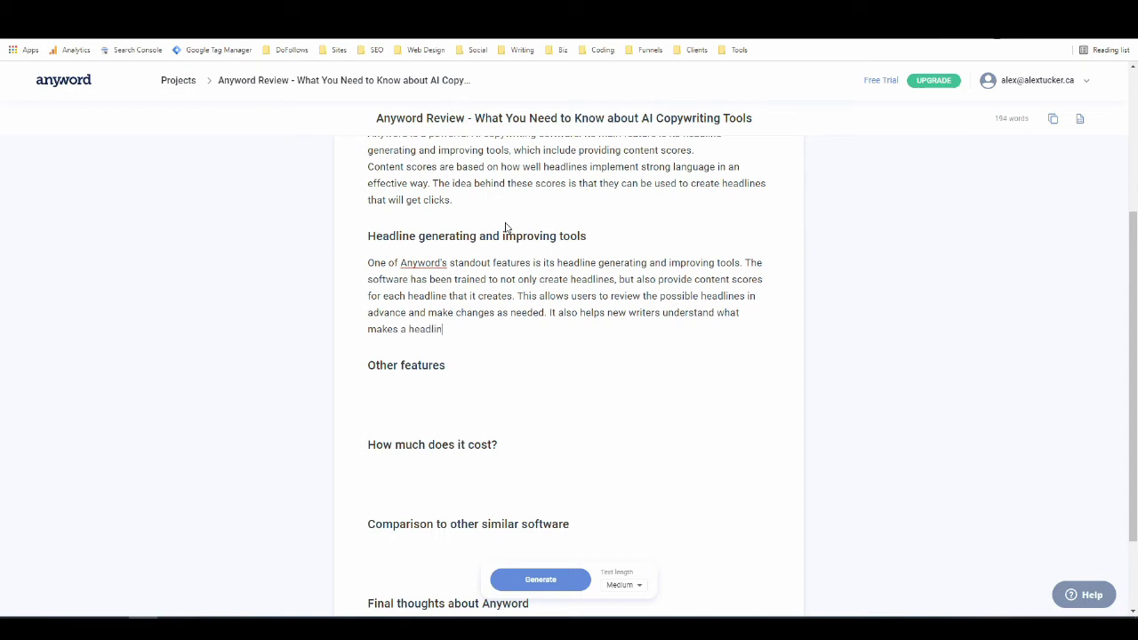
pyautogui.write('e effective.')
pyautogui.click(391, 393)
# Clear the stray 'Anyword includes tools' text and generate the Other features paragraph.
pyautogui.write('Anyword includes')
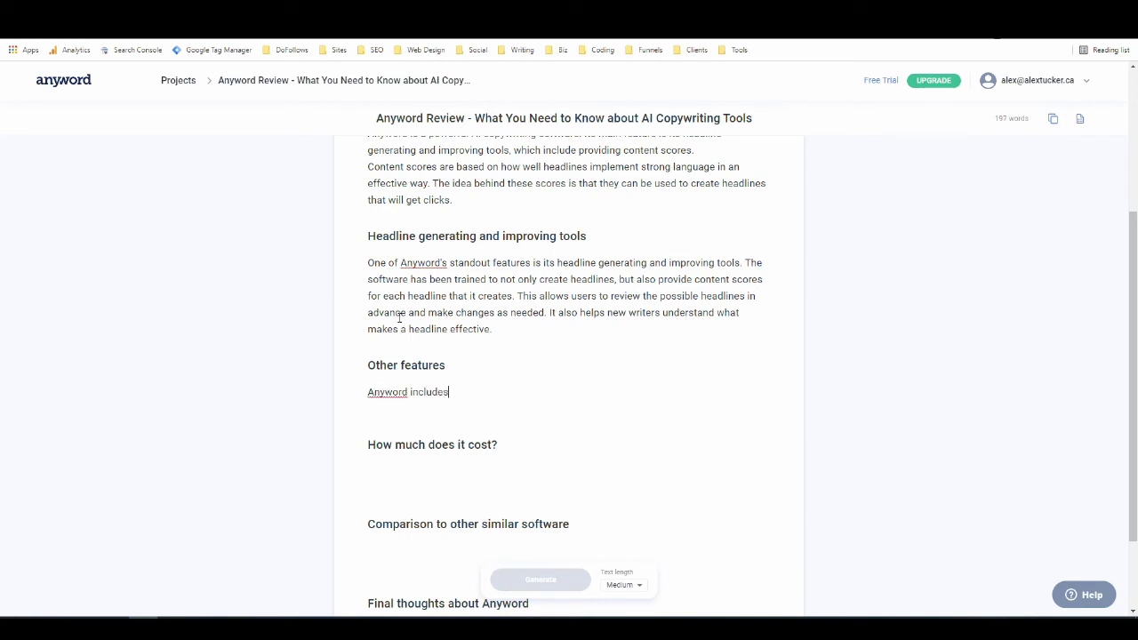
pyautogui.write(' tools')
pyautogui.moveTo(484, 392); pyautogui.dragTo(359, 392)
pyautogui.press('BackSpace')
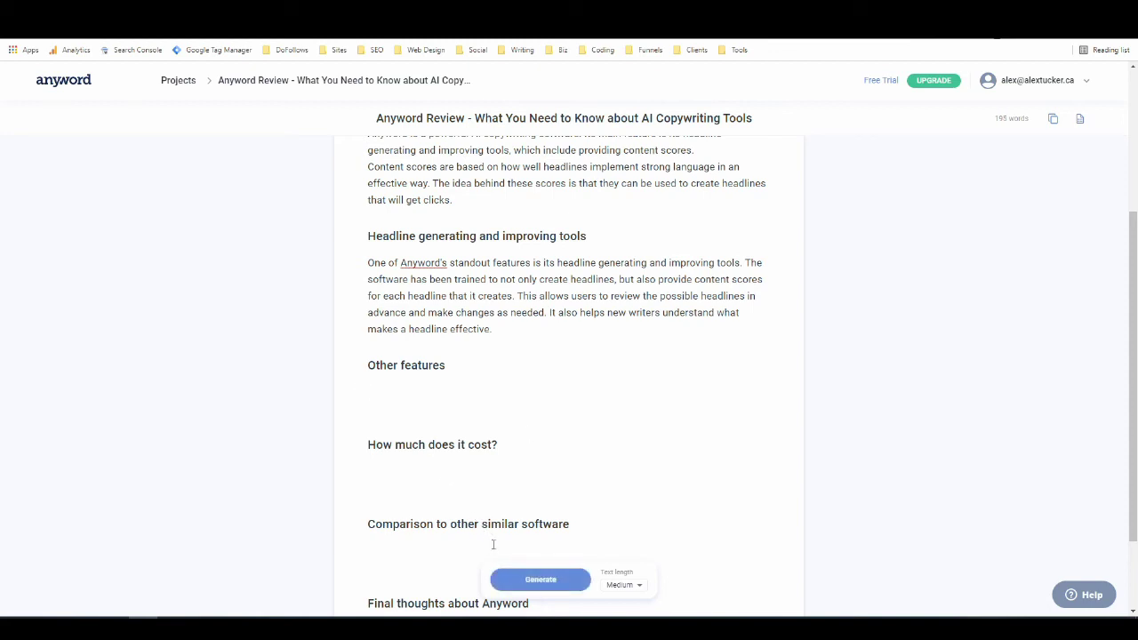
pyautogui.click(518, 583)
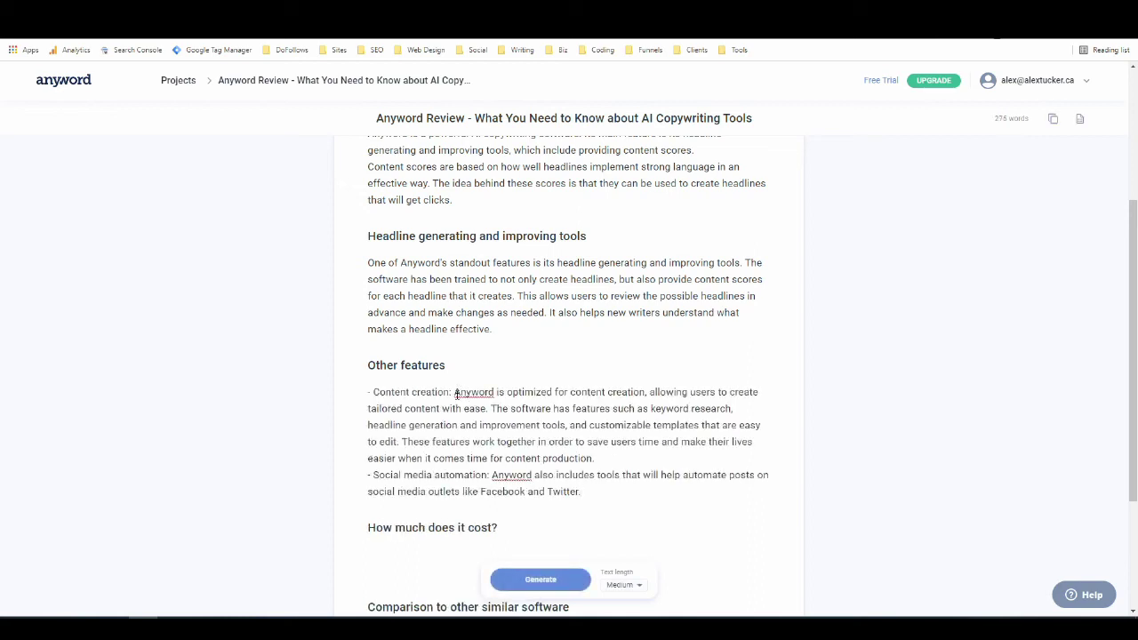
# Remove the '- Content creation:' label and 'keyword research,' from the generated text.
pyautogui.moveTo(454, 392); pyautogui.dragTo(368, 394)
pyautogui.press('BackSpace')
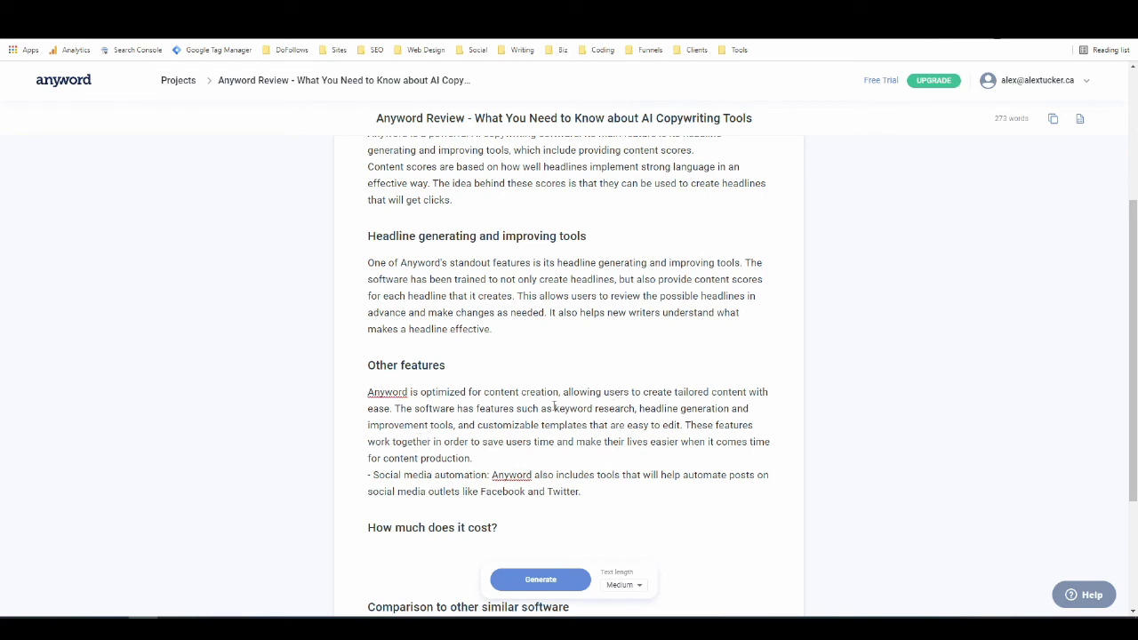
pyautogui.moveTo(554, 406); pyautogui.dragTo(641, 412)
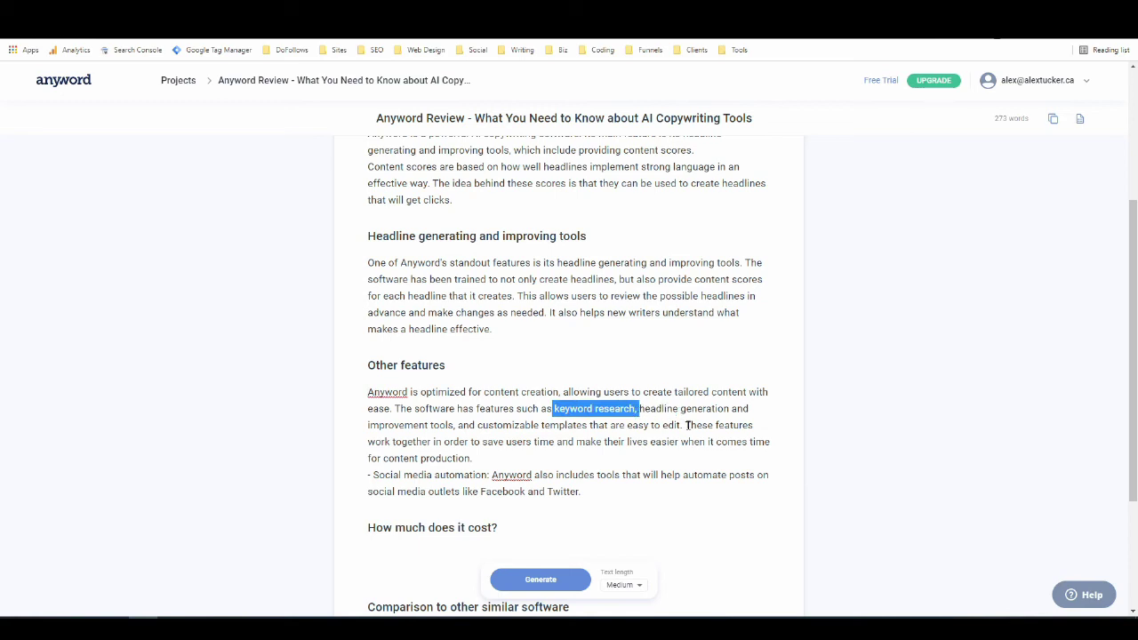
pyautogui.press('BackSpace')
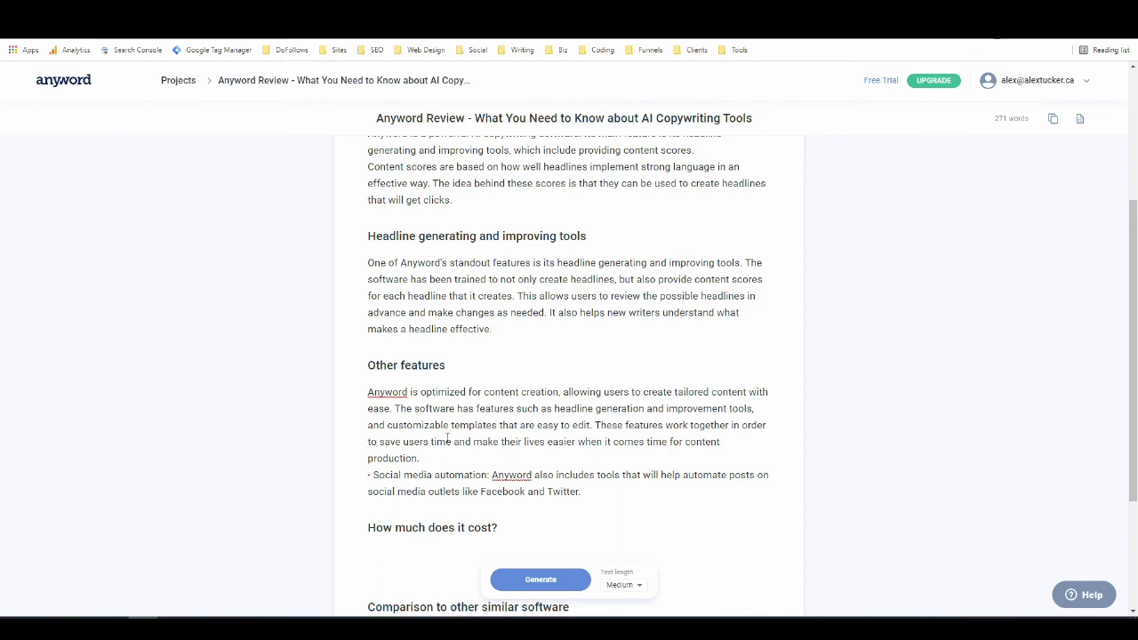
# Reword 'edit' to 'work with', 'work together in order to' to 'combine to', and 'time for' to 'to'.
pyautogui.doubleClick(584, 426)
pyautogui.write('work with')
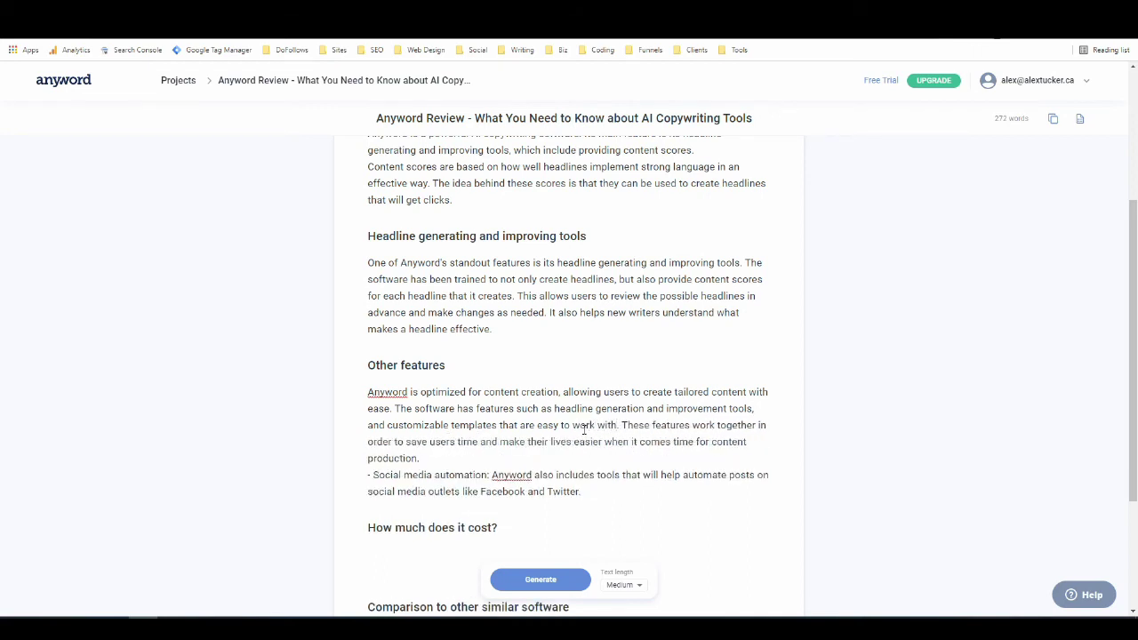
pyautogui.moveTo(692, 425); pyautogui.dragTo(766, 425)
pyautogui.write('combine to')
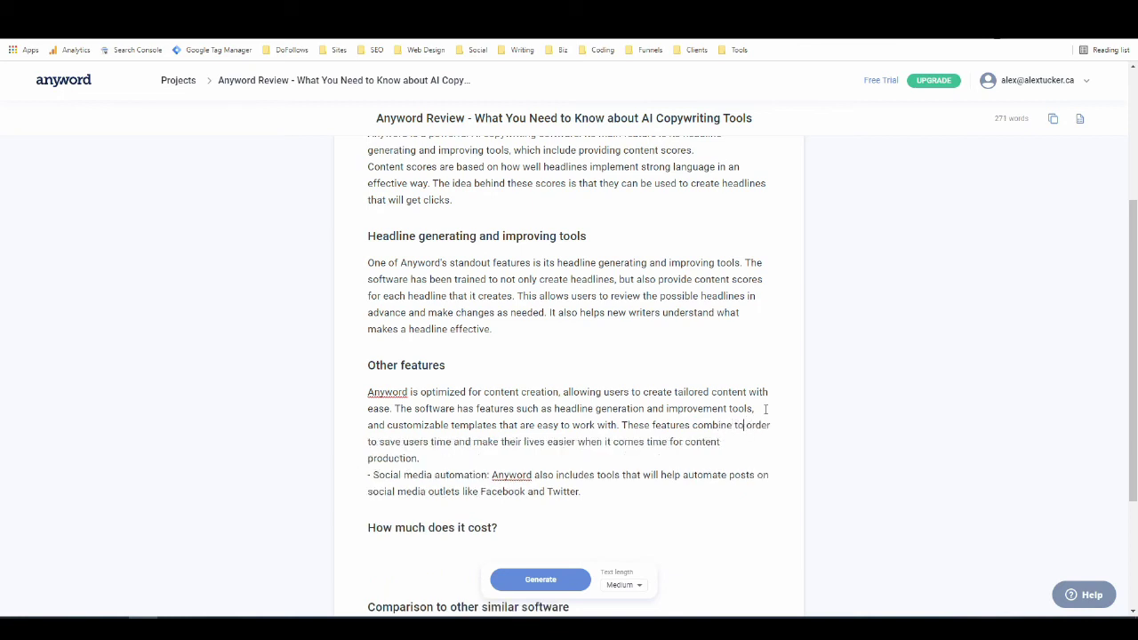
pyautogui.press('Delete')
pyautogui.press('Delete')
pyautogui.press('Delete')
pyautogui.press('Delete')
pyautogui.press('Delete')
pyautogui.press('Delete')
pyautogui.press('Delete')
pyautogui.press('Delete')
pyautogui.press('Delete')
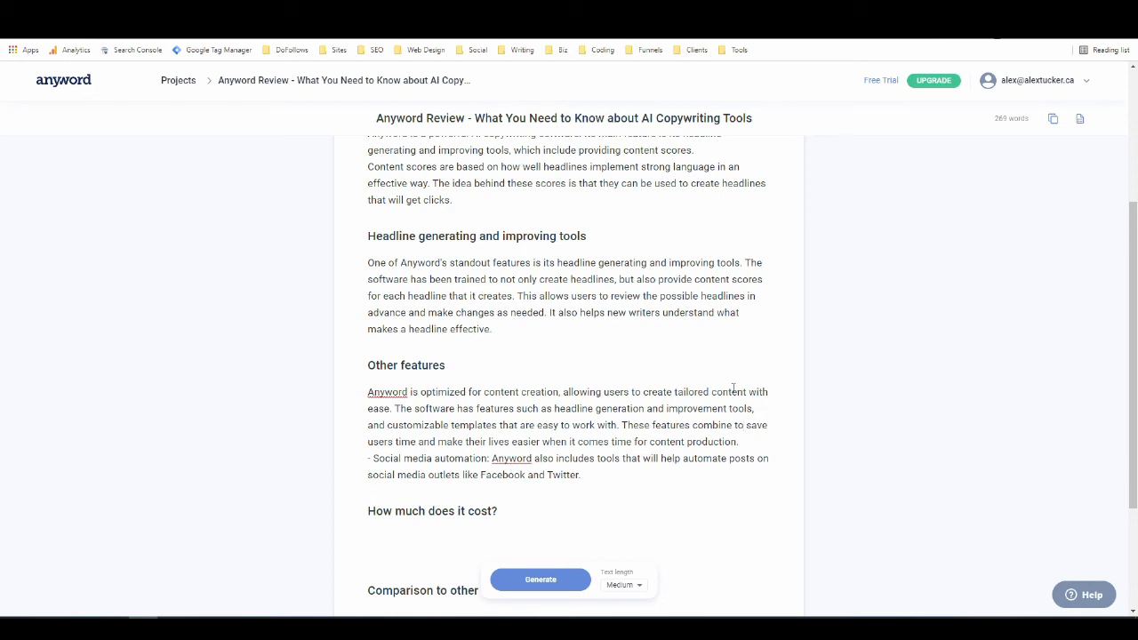
pyautogui.moveTo(610, 442); pyautogui.dragTo(648, 442)
pyautogui.write('to')
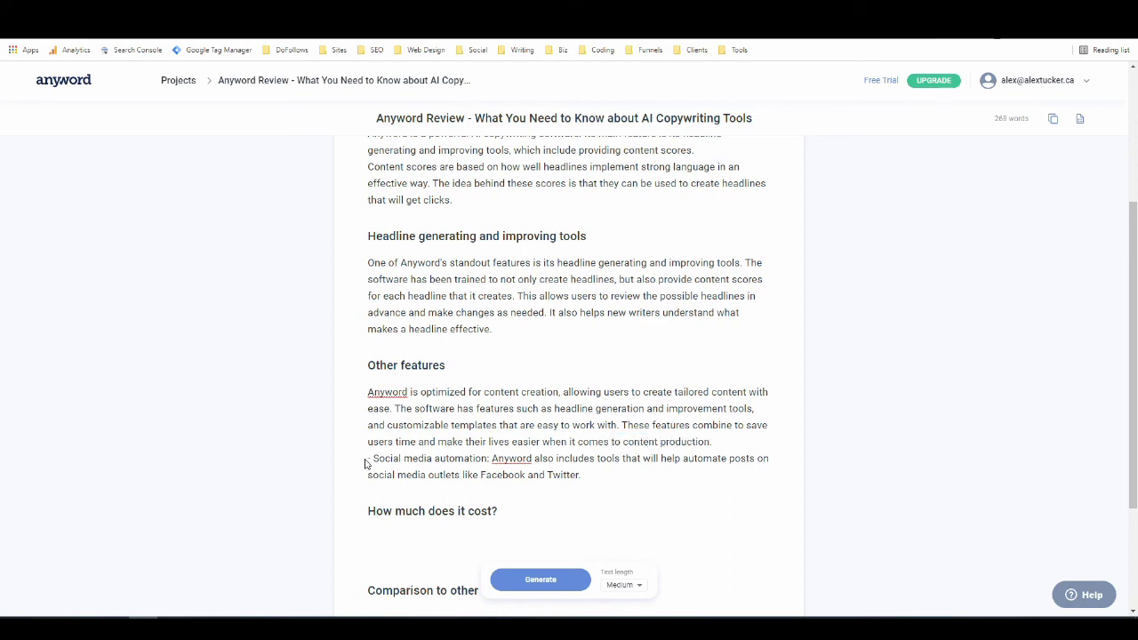
# Delete the Social media automation paragraph and its leftover empty line.
pyautogui.moveTo(368, 455); pyautogui.dragTo(591, 502)
pyautogui.press('BackSpace')
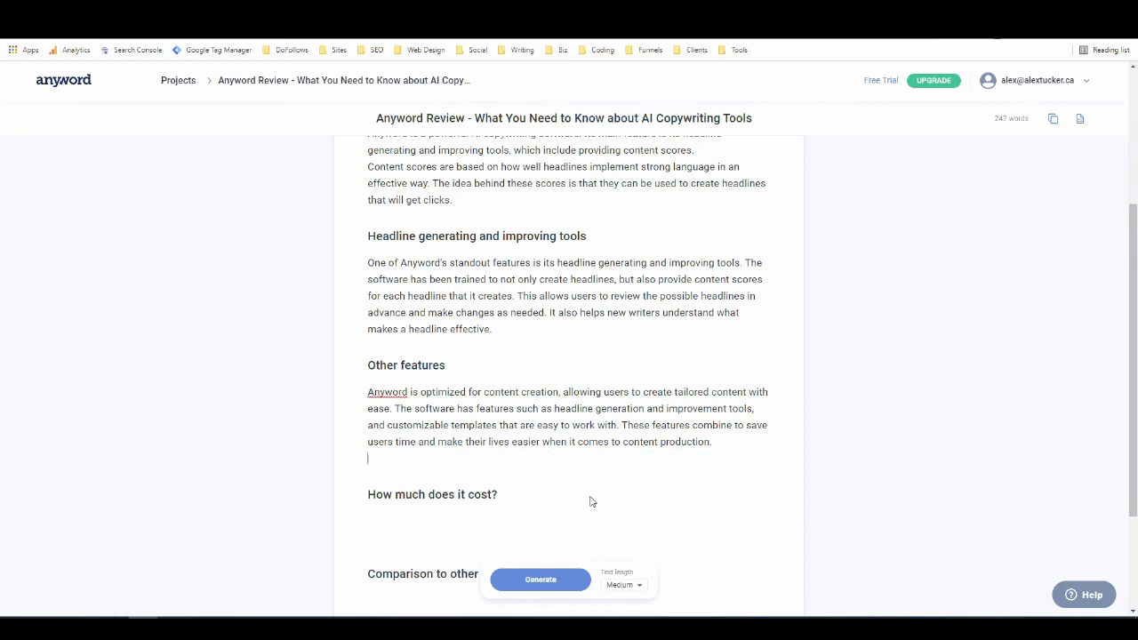
pyautogui.press('BackSpace')
# Generate paragraphs under 'How much does it cost?' and 'Comparison to other similar software'.
pyautogui.click(446, 504)
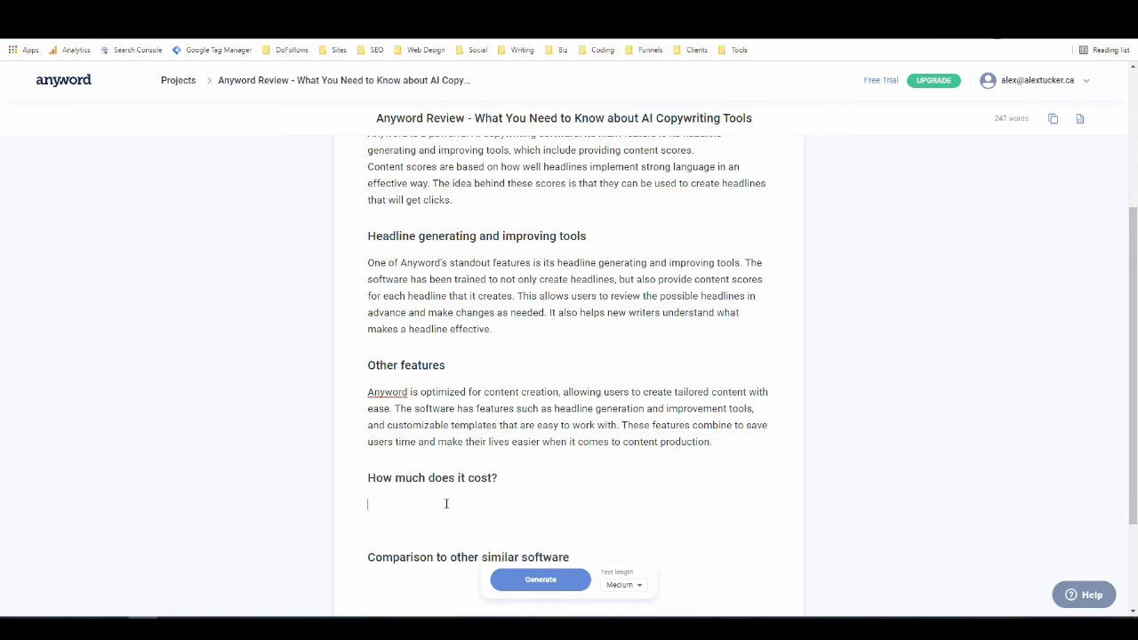
pyautogui.click(538, 580)
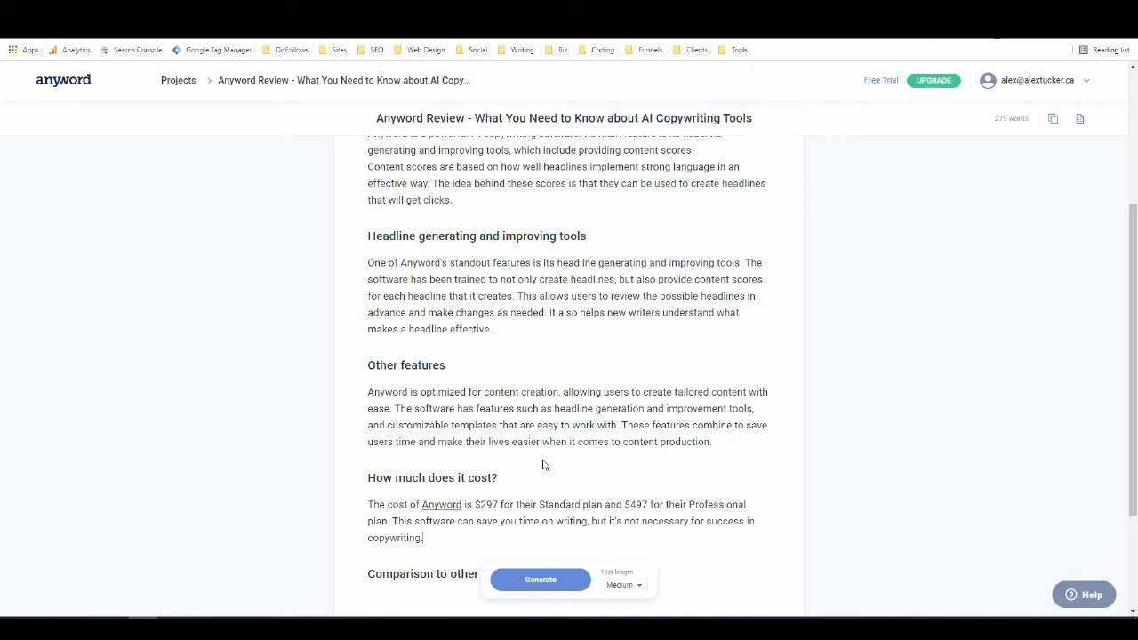
pyautogui.scroll(-2, 558, 373)
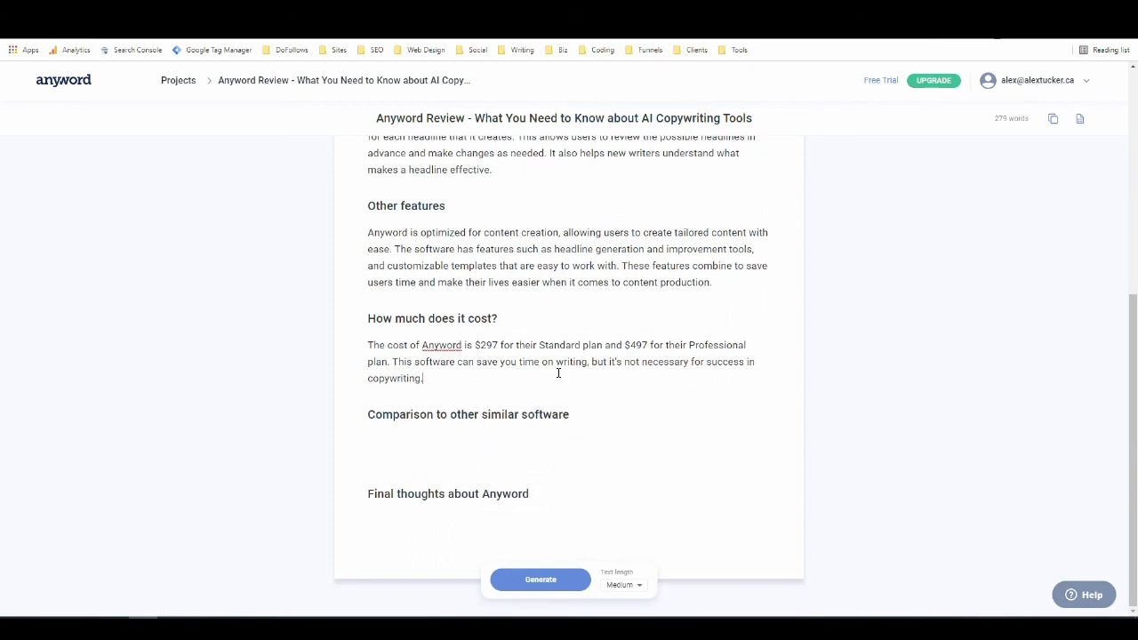
pyautogui.click(385, 449)
pyautogui.click(542, 587)
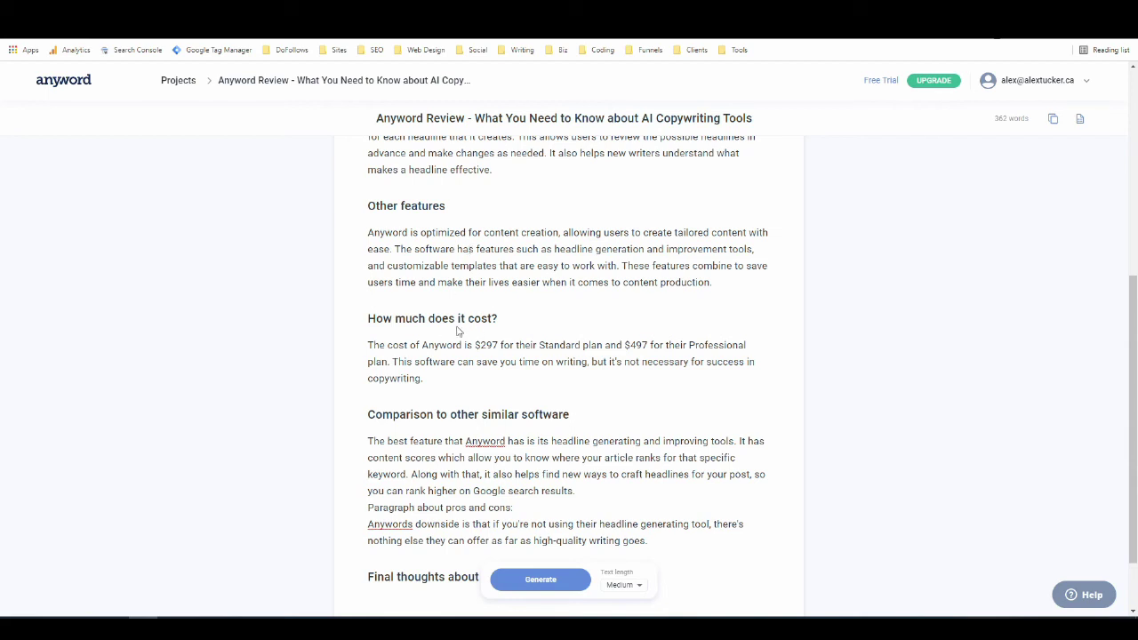
# Delete the extra pros-and-cons lines below the comparison paragraph.
pyautogui.scroll(-1, 458, 331)
pyautogui.moveTo(663, 465); pyautogui.dragTo(351, 434)
pyautogui.press('BackSpace')
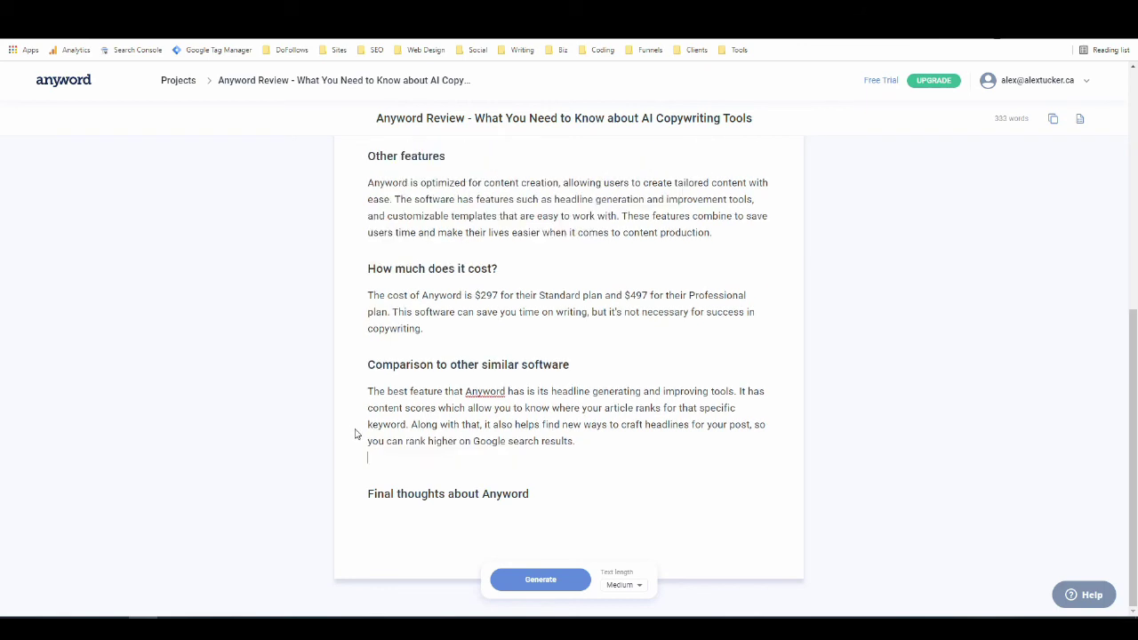
# Generate a closing paragraph on Anyword's headline tools under 'Final thoughts about Anyword' and review the article.
pyautogui.click(467, 537)
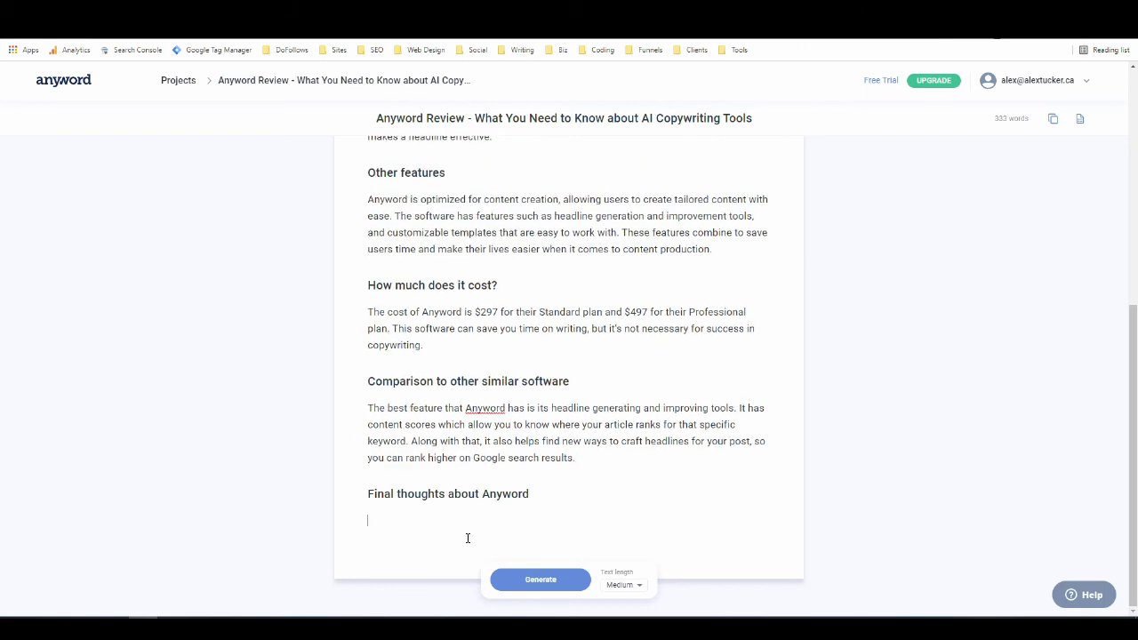
pyautogui.click(519, 579)
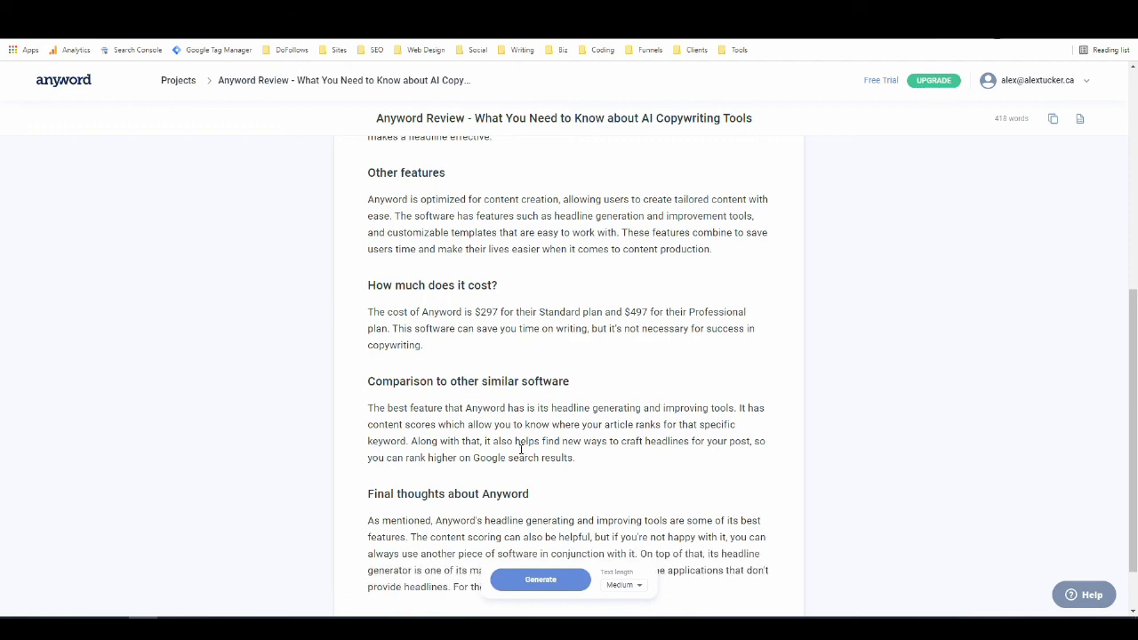
pyautogui.scroll(-1, 600, 396)
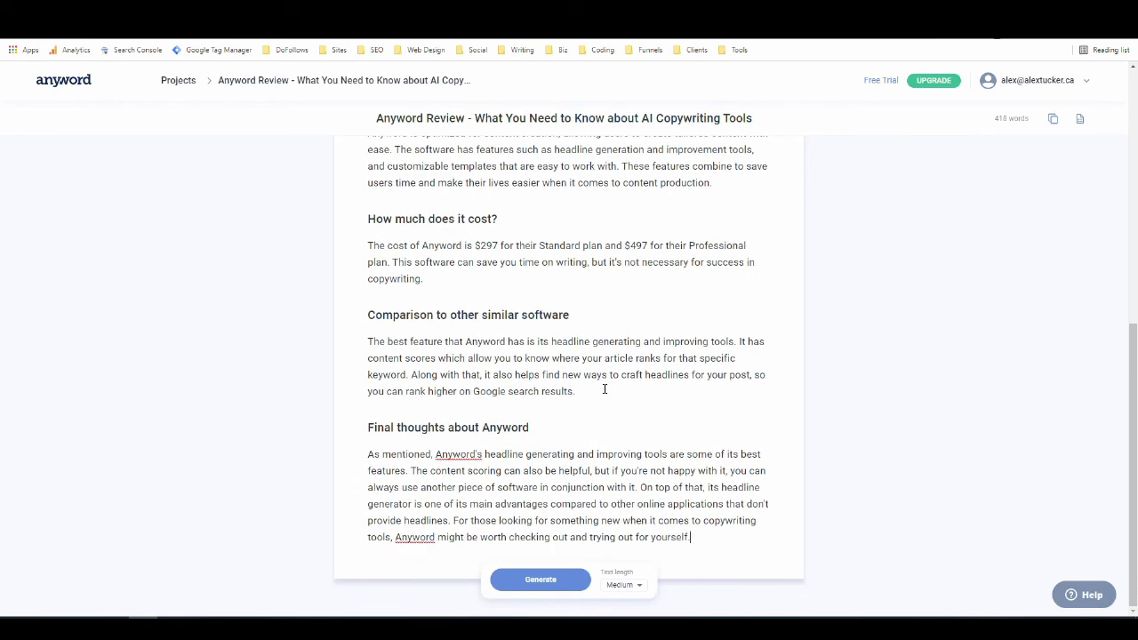
pyautogui.click(584, 388)
pyautogui.scroll(6, 511, 430)
pyautogui.scroll(-6, 549, 439)
pyautogui.scroll(6, 549, 494)
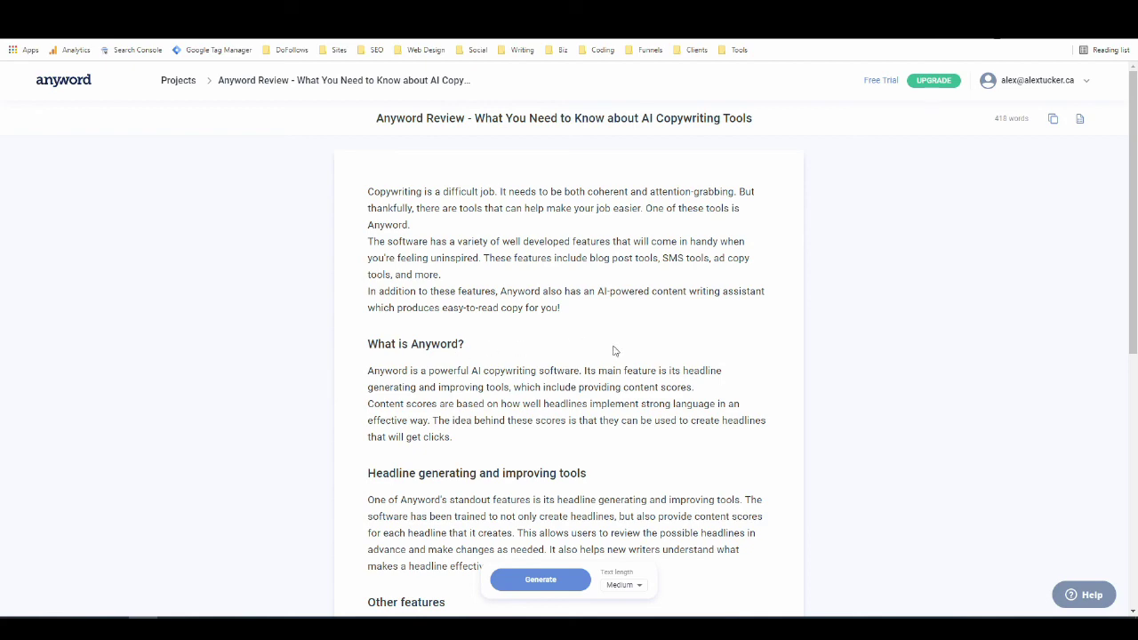
# Add a generated dashboard paragraph after 'content production.' in the Other features section.
pyautogui.scroll(-2, 623, 330)
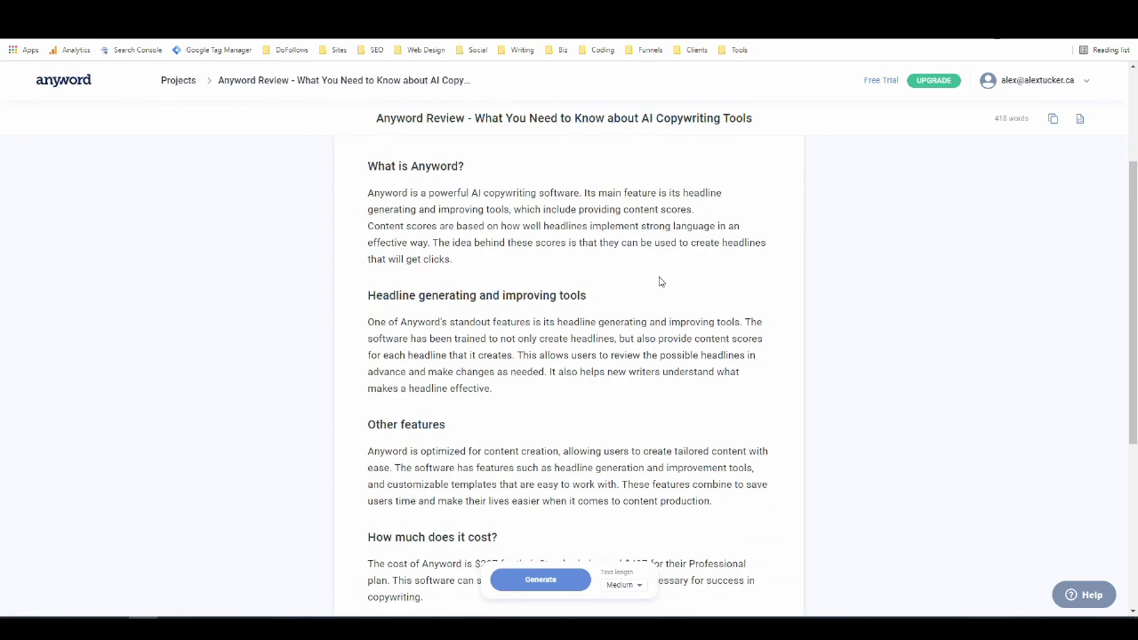
pyautogui.scroll(2, 660, 282)
pyautogui.scroll(-3, 649, 289)
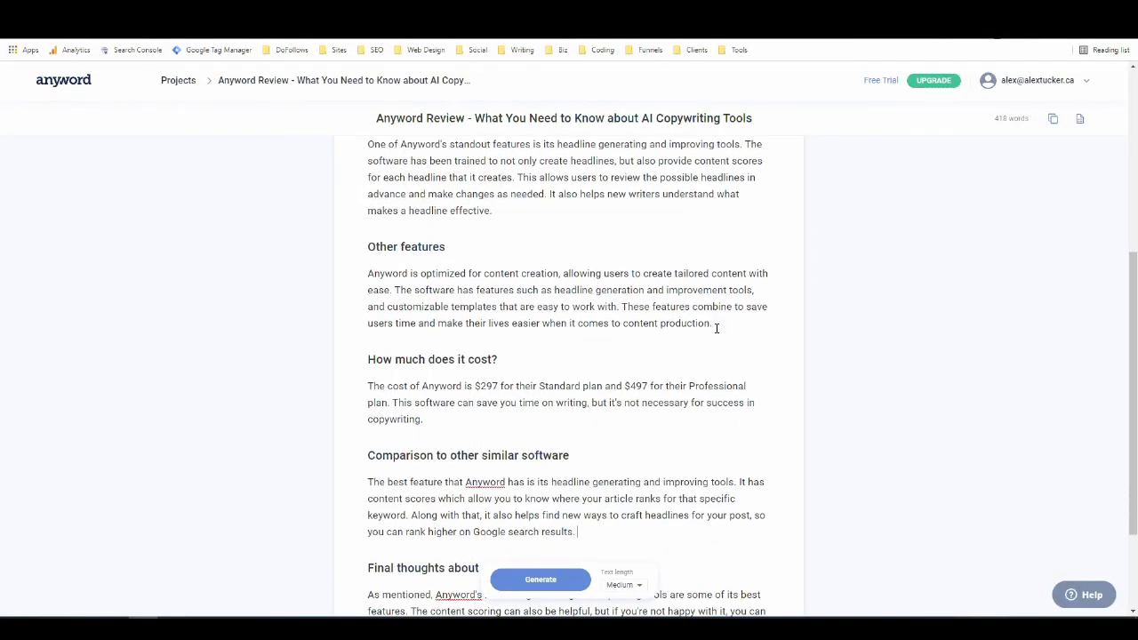
pyautogui.click(715, 326)
pyautogui.press('Return')
pyautogui.click(544, 582)
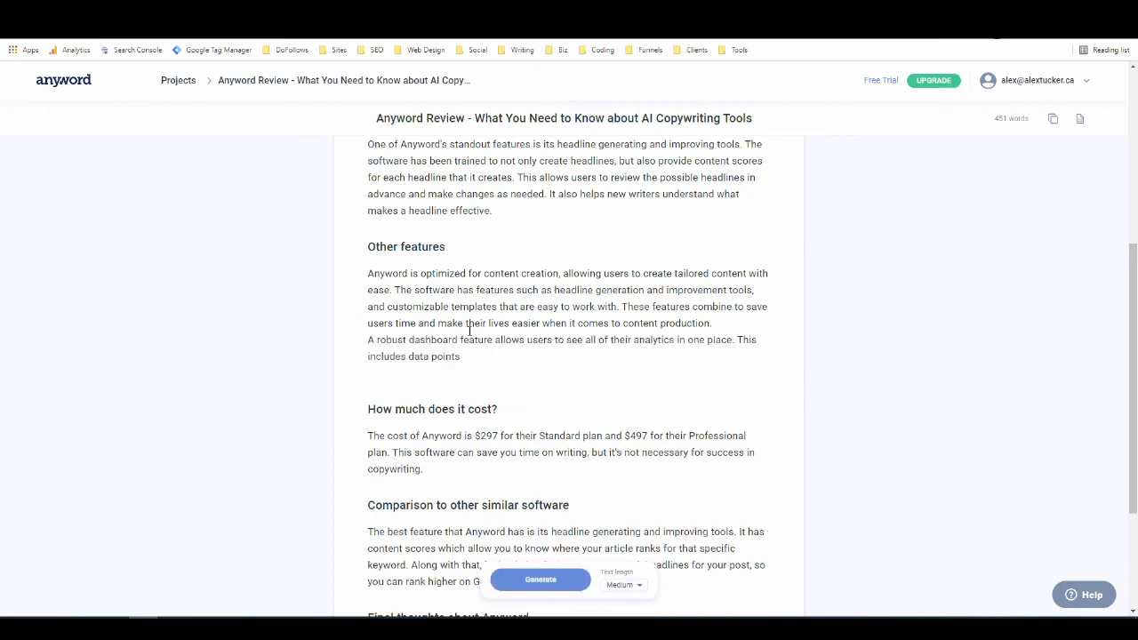
# Copy the article text, then view and close the article brief.
pyautogui.click(1055, 120)
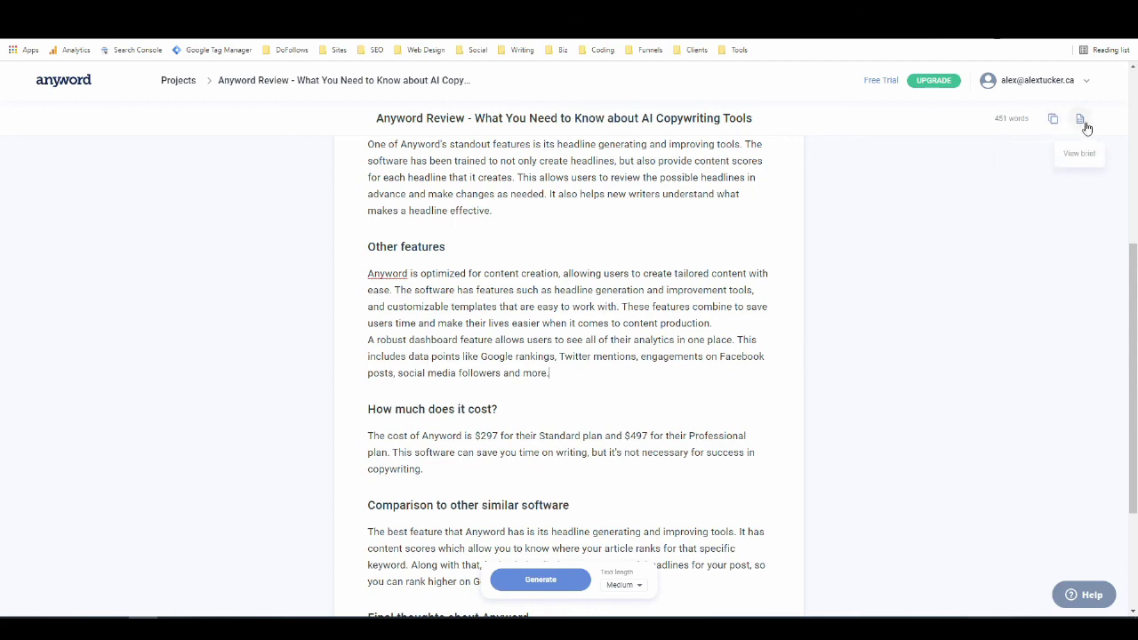
pyautogui.click(1082, 121)
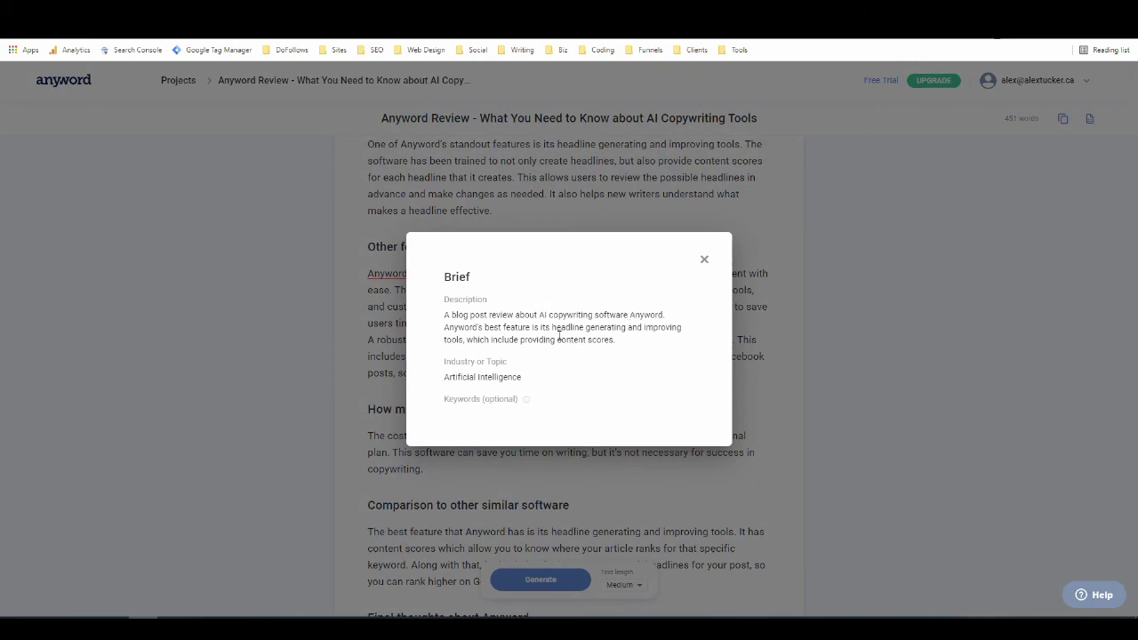
pyautogui.click(703, 261)
pyautogui.scroll(5, 736, 269)
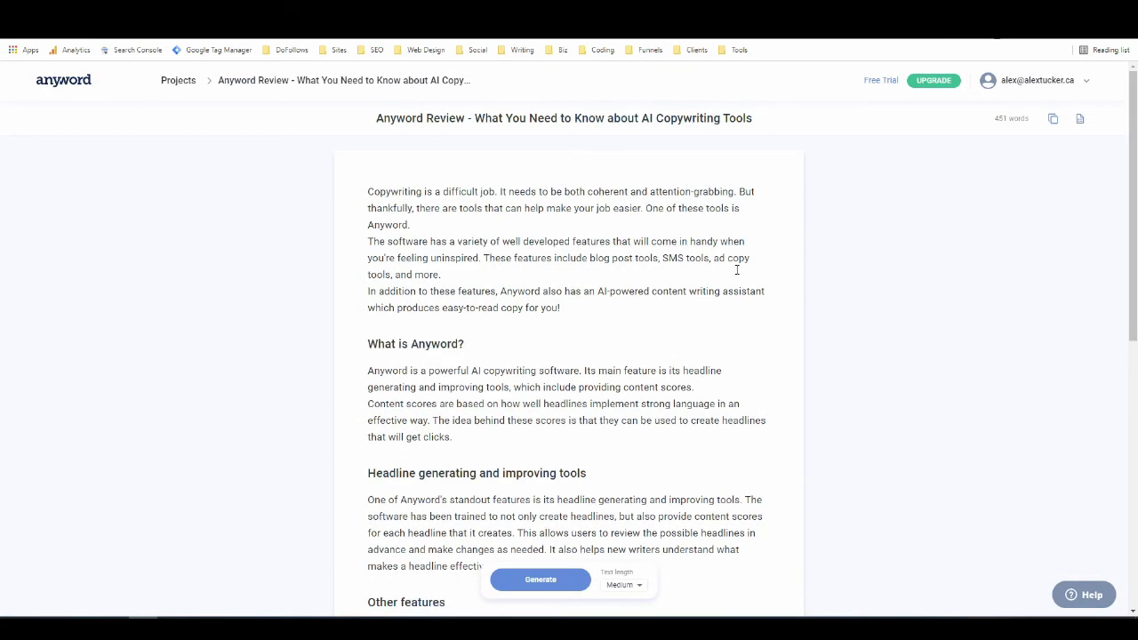